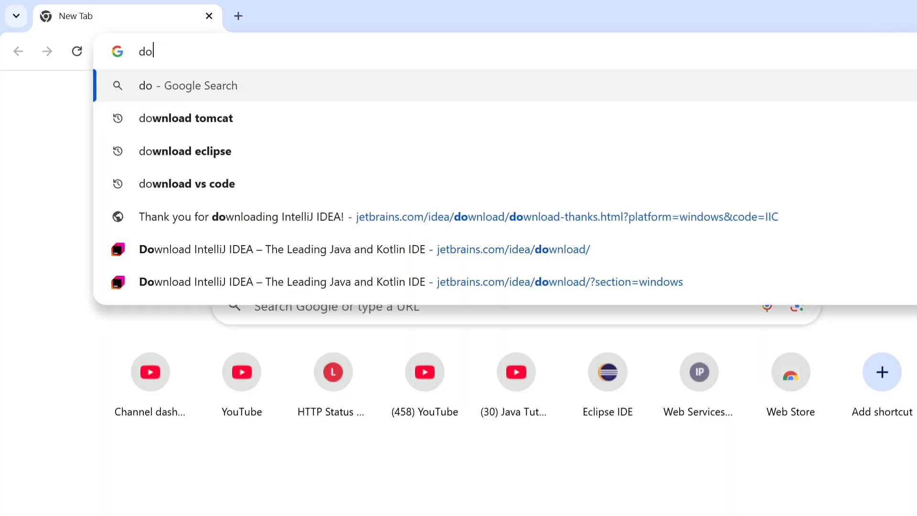
Search Google for "download jdk" and open Oracle's Java Downloads page from the results
{"action": "type", "text": "wnload jd"}
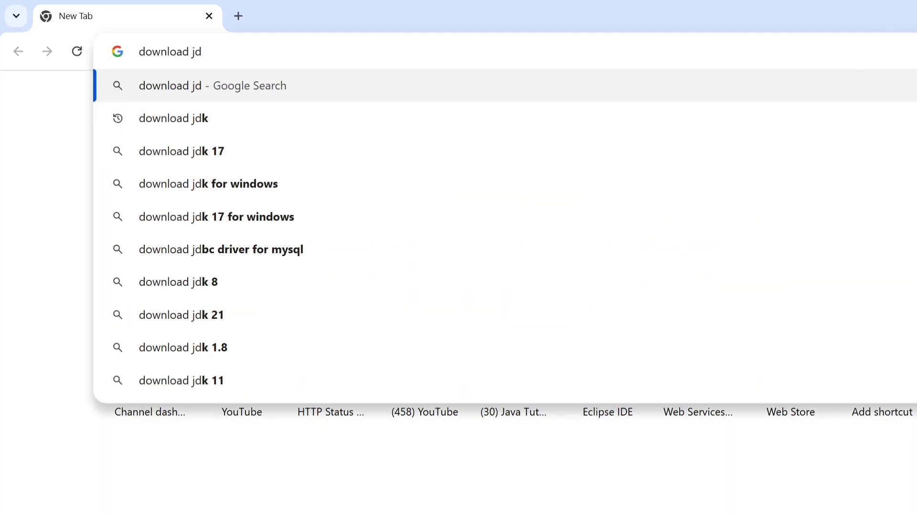
{"action": "type", "text": "k"}
{"action": "key", "text": "Return"}
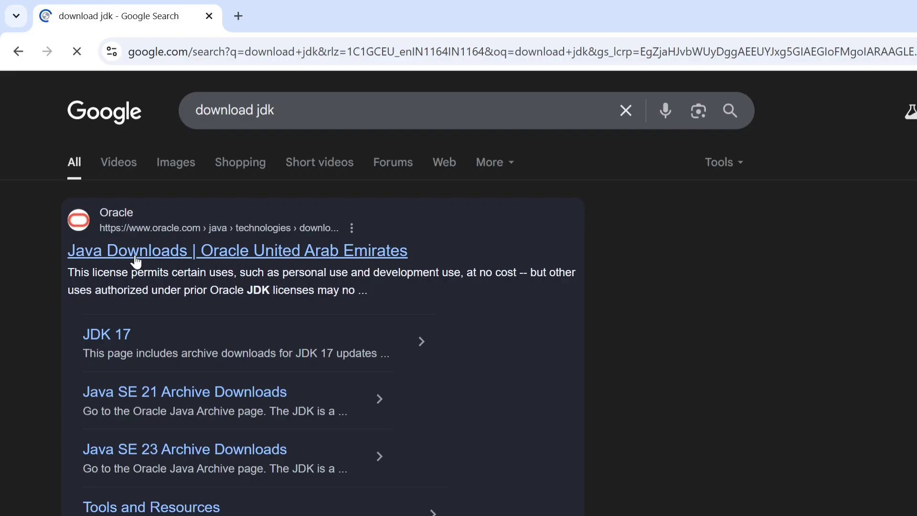
{"action": "left_click", "coordinate": [136, 262]}
Download the JDK 24 x64 Installer for Windows, jdk-24_windows-x64_bin.exe, from the Java downloads page
{"action": "scroll", "coordinate": [343, 328], "scroll_direction": "down", "scroll_amount": 3}
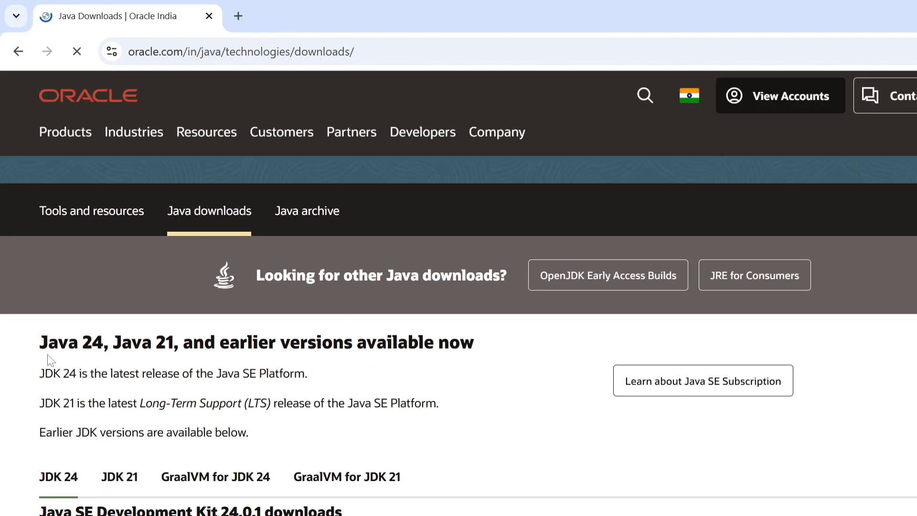
{"action": "scroll", "coordinate": [47, 356], "scroll_direction": "down", "scroll_amount": 1}
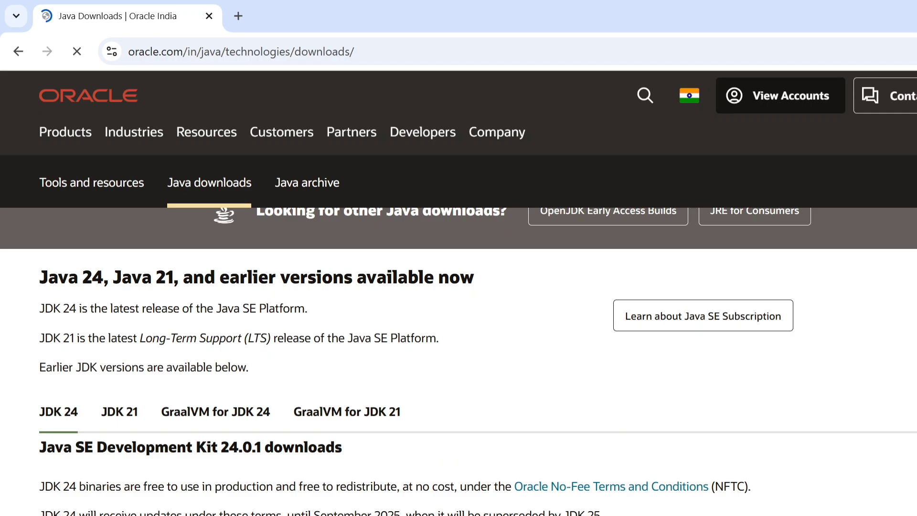
{"action": "scroll", "coordinate": [201, 324], "scroll_direction": "down", "scroll_amount": 3}
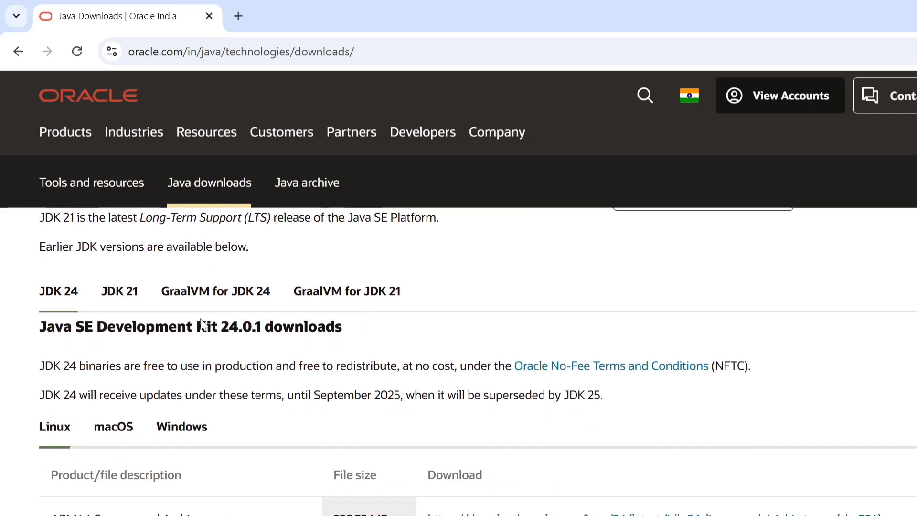
{"action": "scroll", "coordinate": [201, 324], "scroll_direction": "down", "scroll_amount": 2}
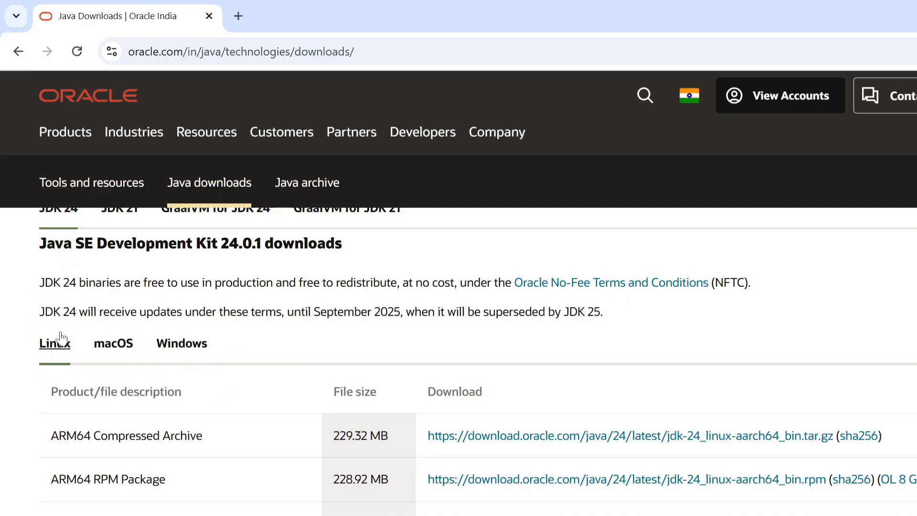
{"action": "scroll", "coordinate": [204, 345], "scroll_direction": "down", "scroll_amount": 1}
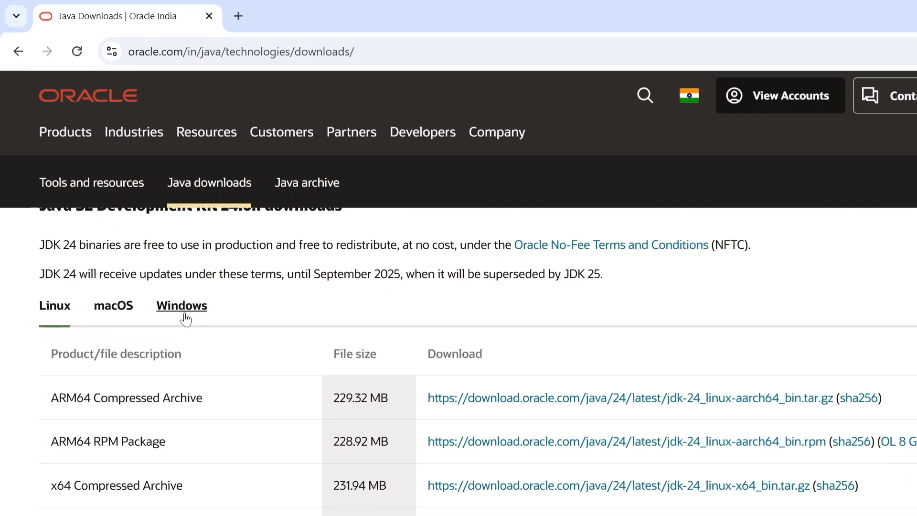
{"action": "left_click", "coordinate": [186, 319]}
{"action": "scroll", "coordinate": [252, 310], "scroll_direction": "down", "scroll_amount": 1}
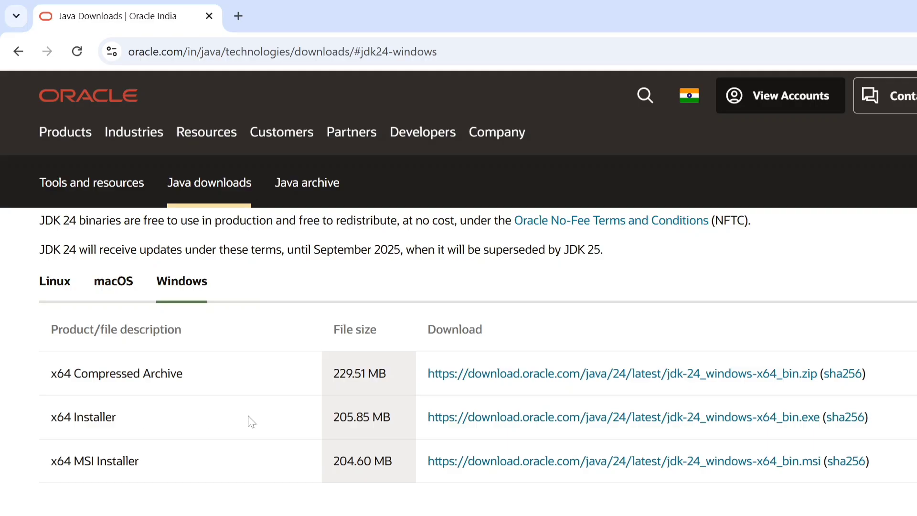
{"action": "left_click", "coordinate": [559, 422]}
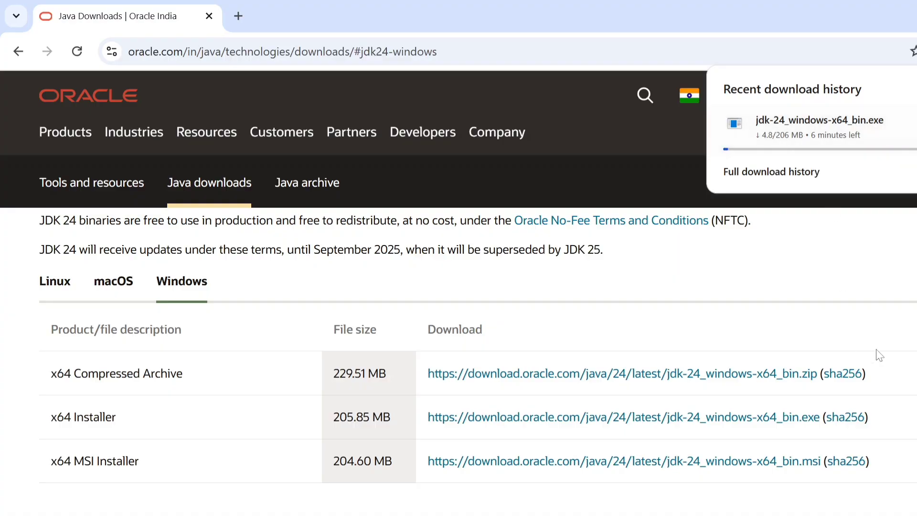
Launch the downloaded JDK 24.0.1 installer from its folder and clear the other windows off the desktop
{"action": "scroll", "coordinate": [478, 335], "scroll_direction": "down", "scroll_amount": 1}
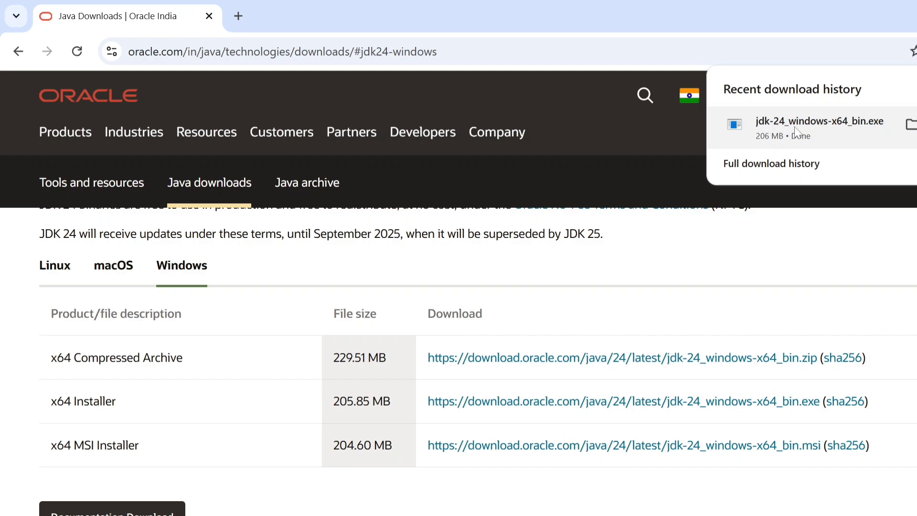
{"action": "left_click", "coordinate": [911, 125]}
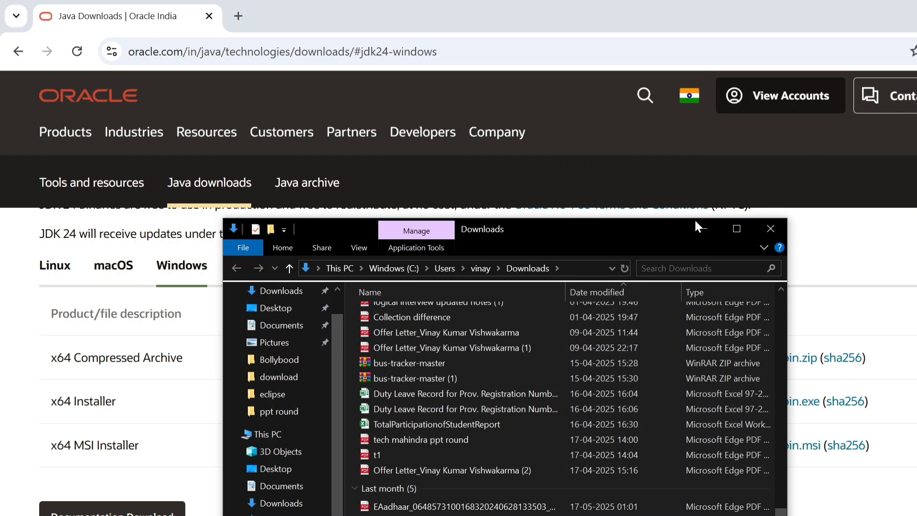
{"action": "left_click", "coordinate": [736, 229]}
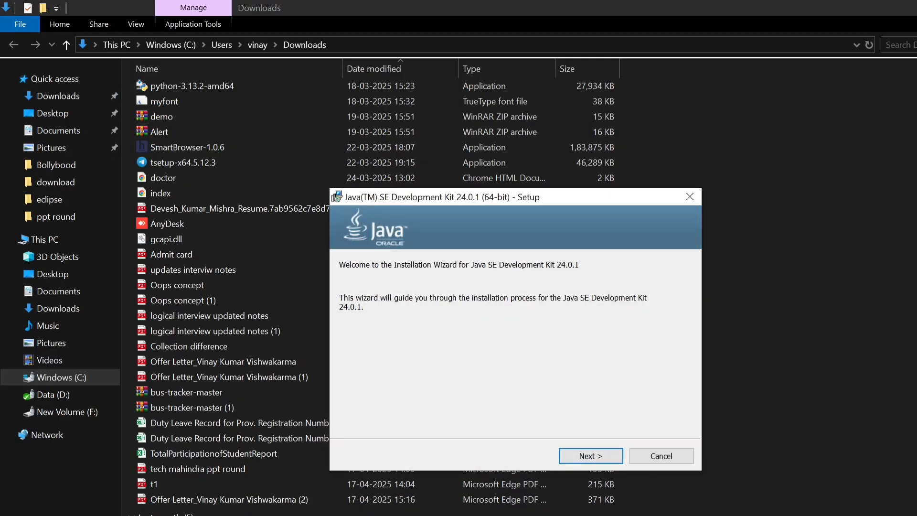
{"action": "left_click", "coordinate": [916, 8]}
{"action": "left_click", "coordinate": [916, 8]}
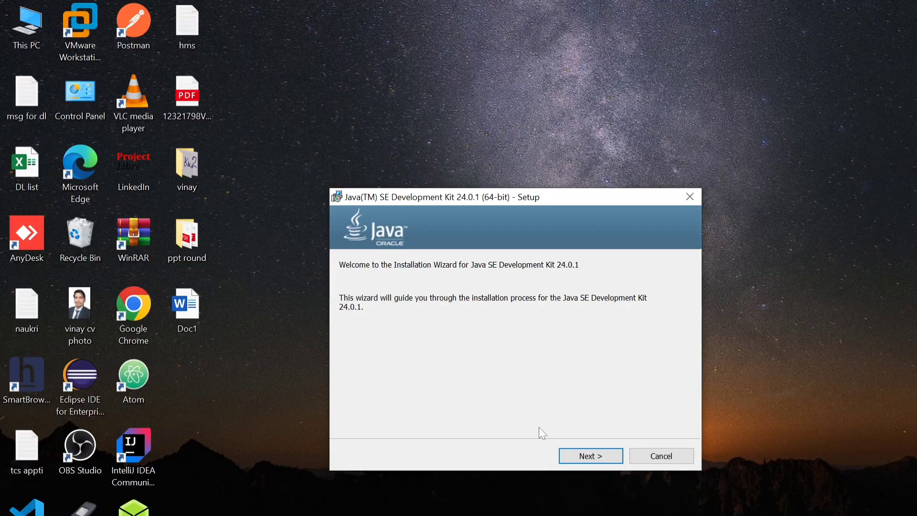
Install Java SE Development Kit 24.0.1 into the default folder C:\Program Files\Java\jdk-24\ and close the wizard
{"action": "left_click", "coordinate": [592, 457]}
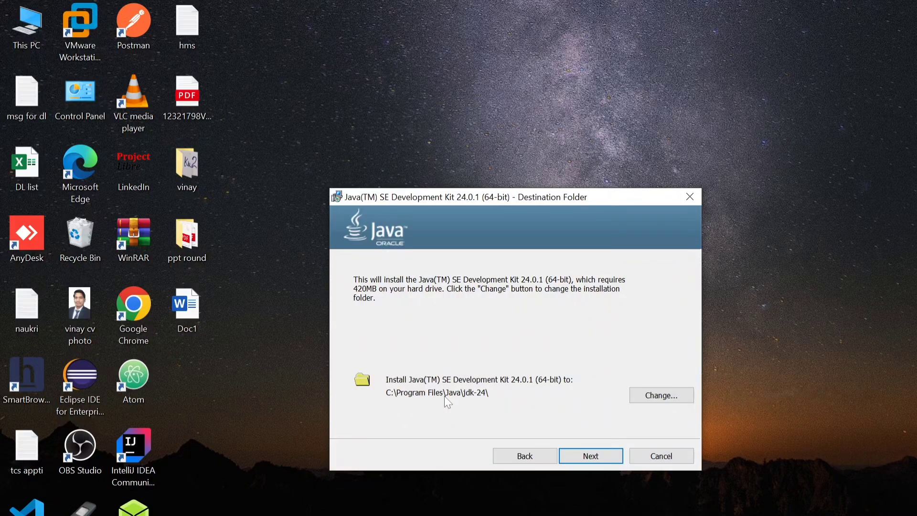
{"action": "left_click", "coordinate": [588, 456]}
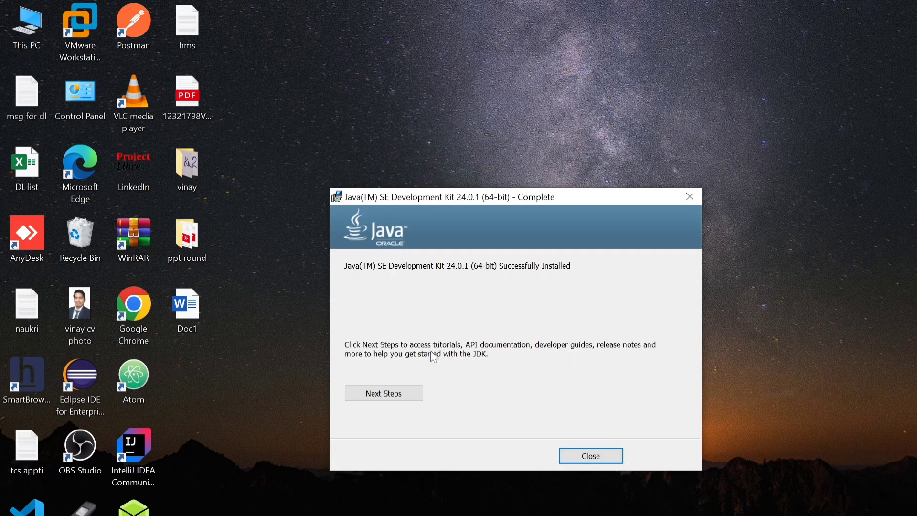
{"action": "left_click", "coordinate": [581, 454]}
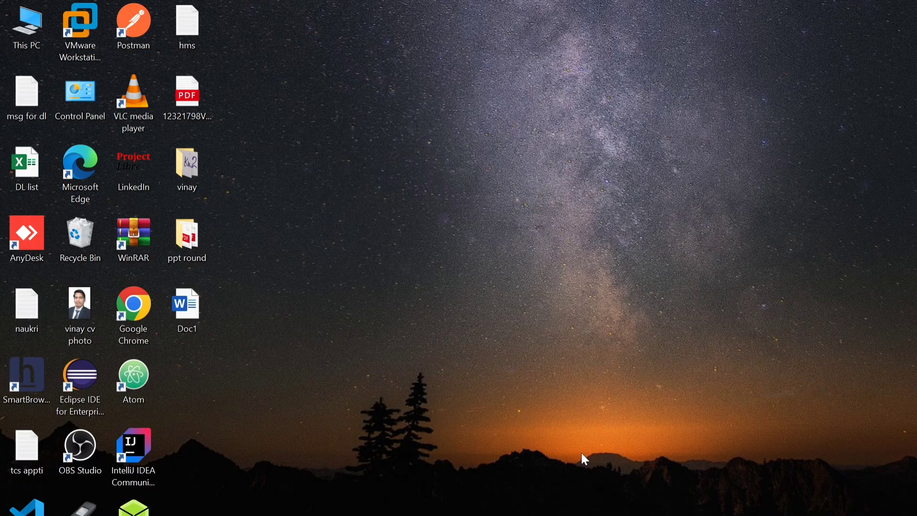
Open Command Prompt maximized and check the active Java version with java --version
{"action": "key", "text": "super"}
{"action": "type", "text": "com"}
{"action": "key", "text": "Return"}
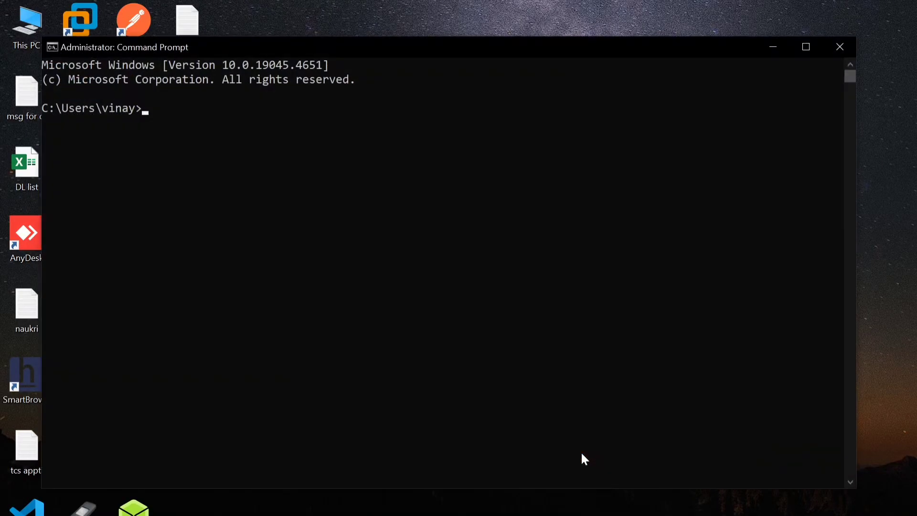
{"action": "left_click", "coordinate": [806, 47]}
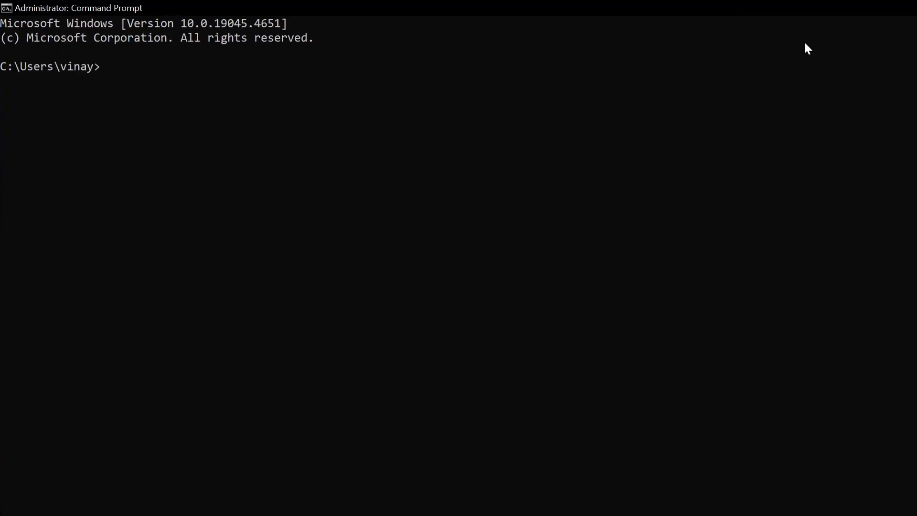
{"action": "type", "text": "java --version"}
{"action": "key", "text": "Return"}
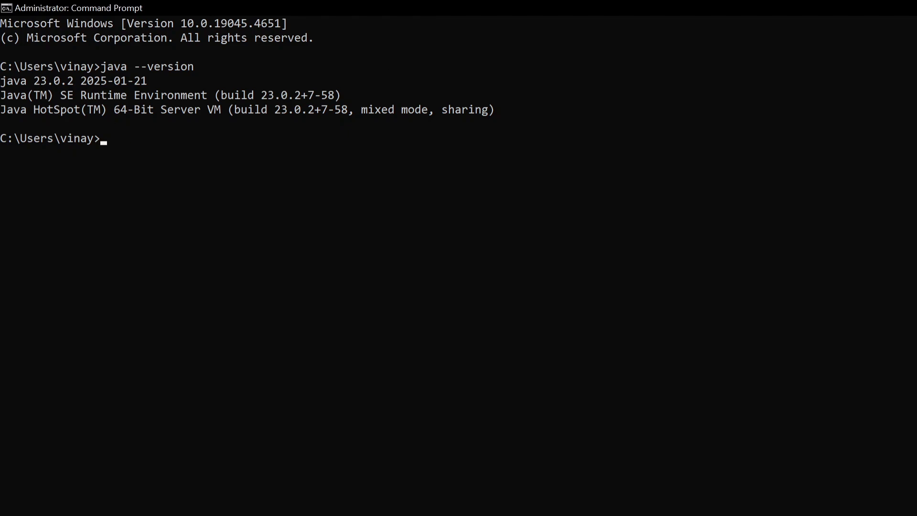
Return to the desktop, open the Environment Variables from the properties of This PC, and review the system variables
{"action": "key", "text": "super+d"}
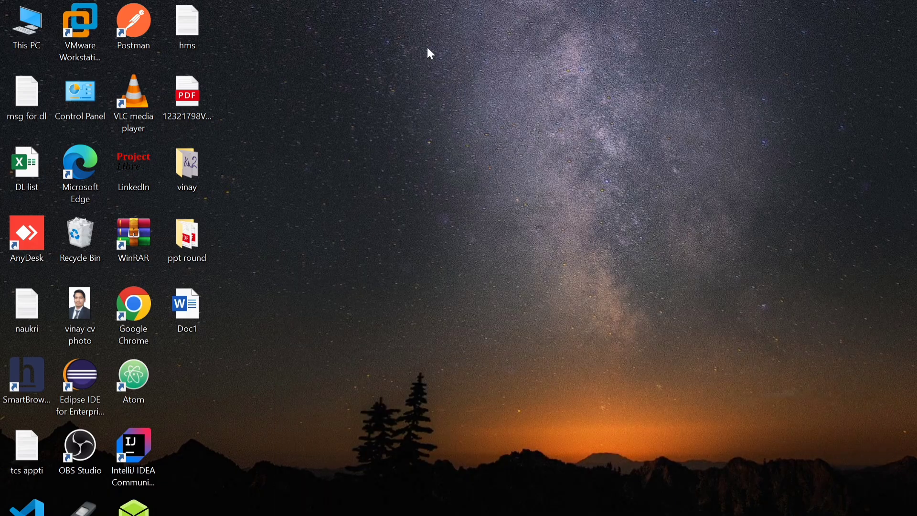
{"action": "right_click", "coordinate": [30, 30]}
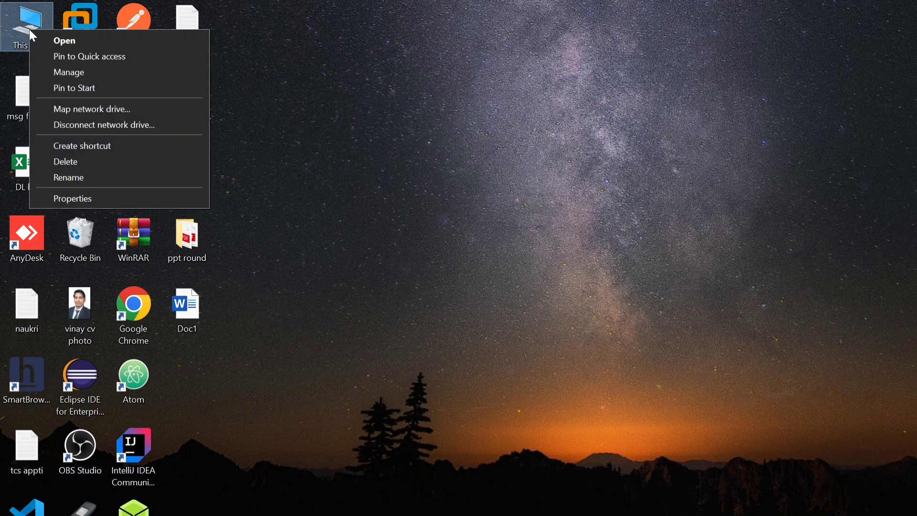
{"action": "left_click", "coordinate": [78, 200]}
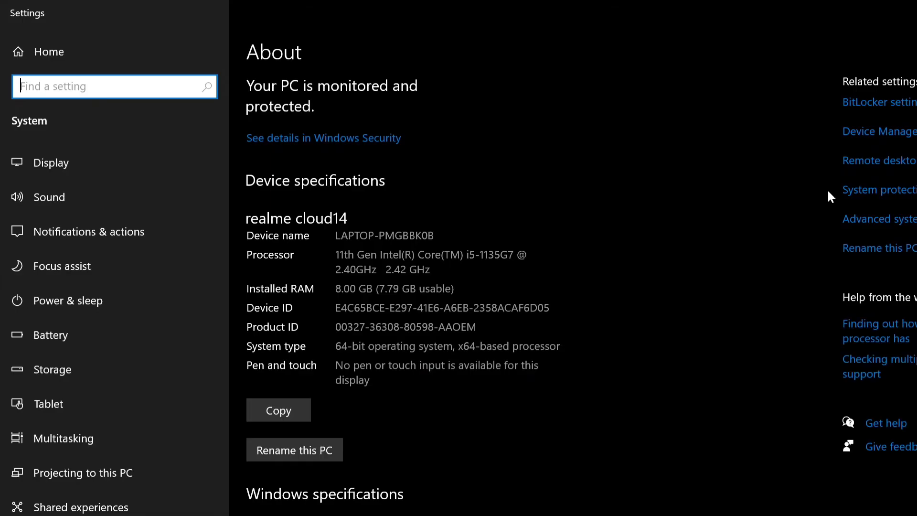
{"action": "left_click", "coordinate": [885, 227]}
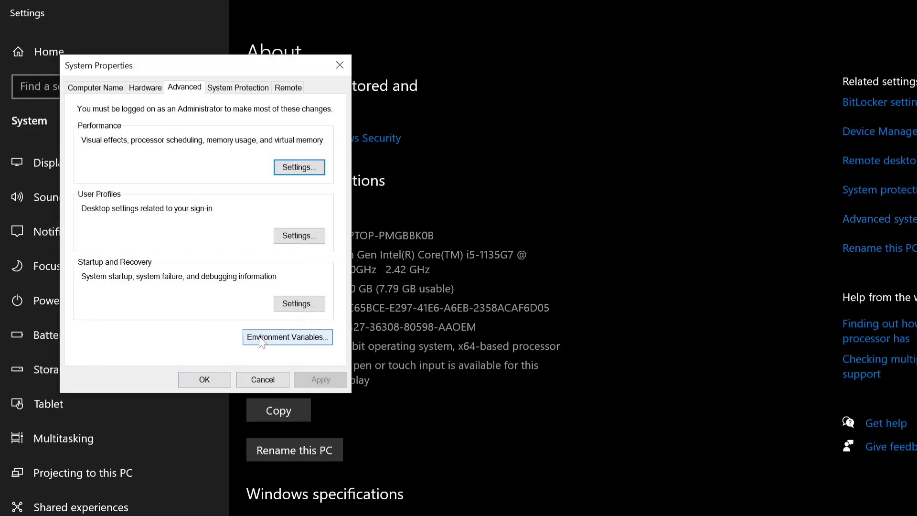
{"action": "left_click", "coordinate": [298, 340]}
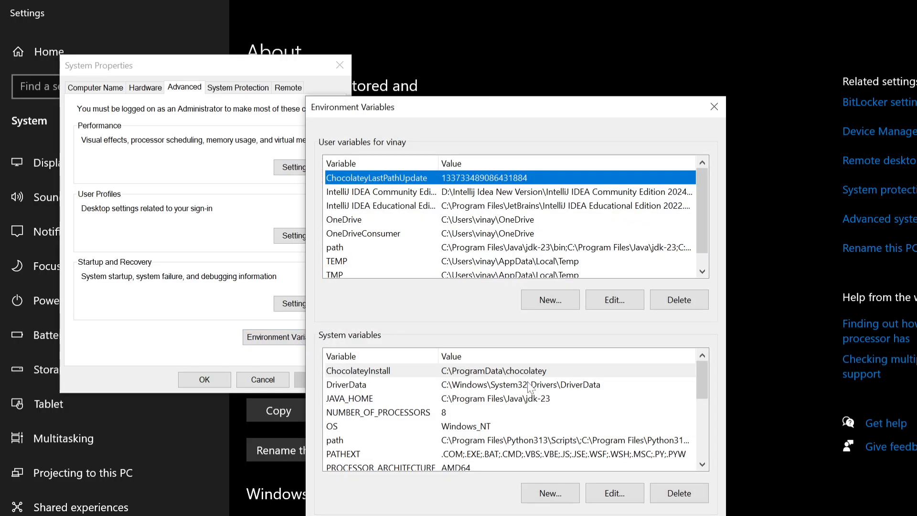
{"action": "scroll", "coordinate": [507, 440], "scroll_direction": "down", "scroll_amount": 4}
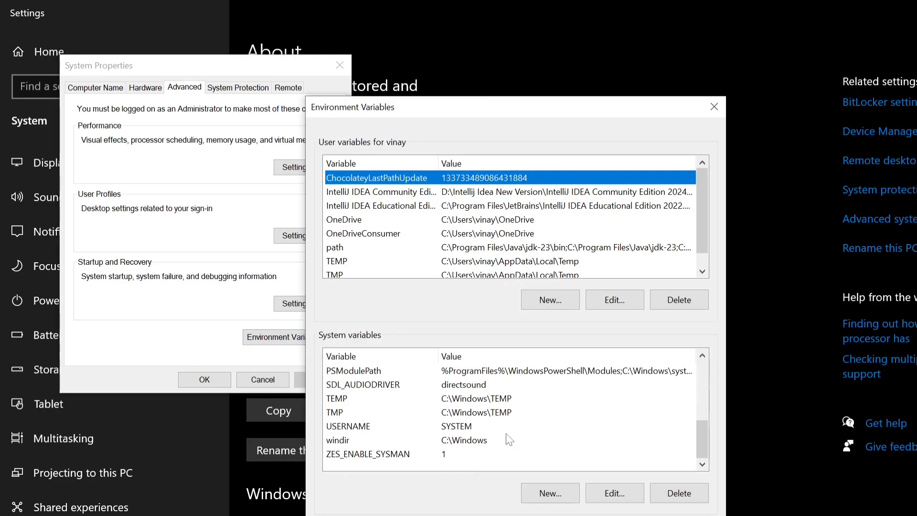
{"action": "scroll", "coordinate": [556, 444], "scroll_direction": "up", "scroll_amount": 4}
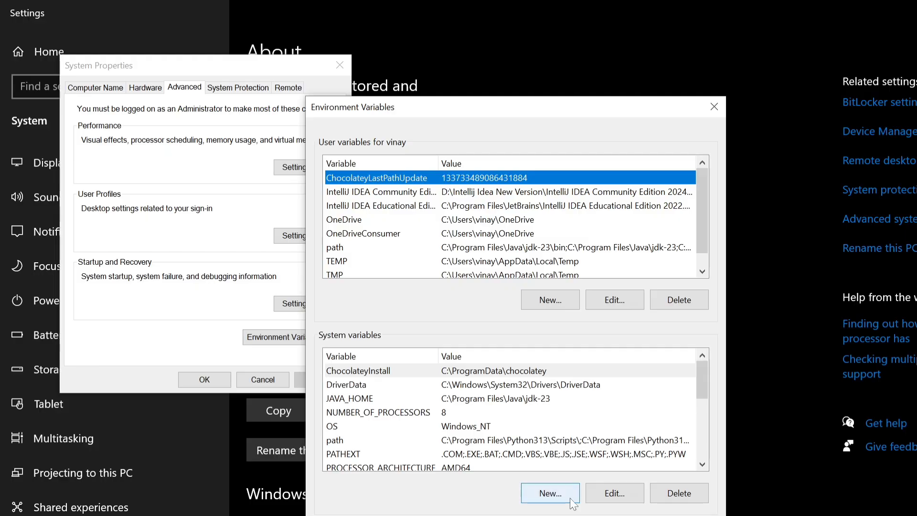
Switch to File Explorer, open the folder C:\Program Files\Java\jdk-24\bin and select its full path
{"action": "key", "text": "super+Tab"}
{"action": "left_click", "coordinate": [225, 52]}
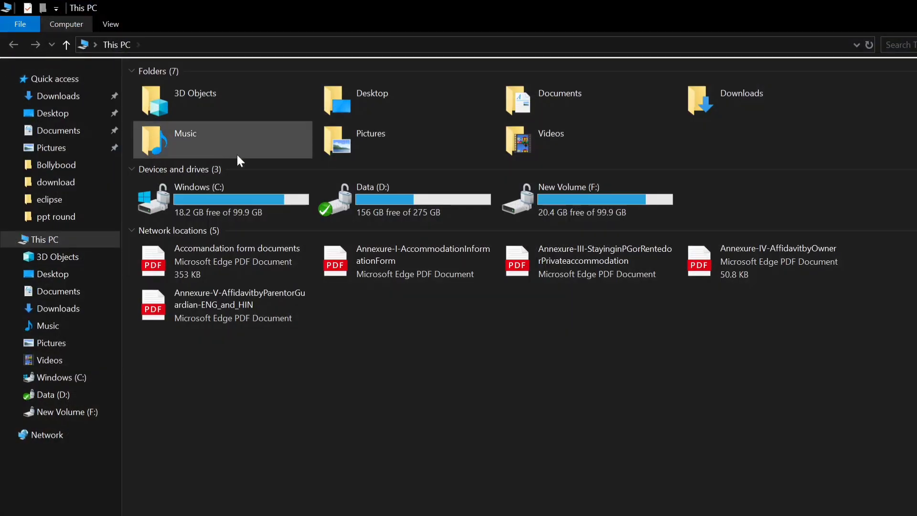
{"action": "double_click", "coordinate": [261, 198]}
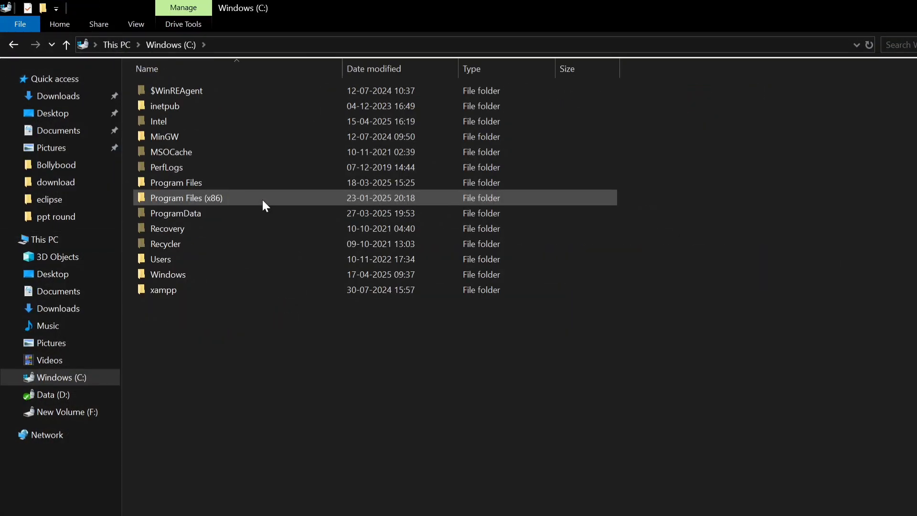
{"action": "double_click", "coordinate": [213, 182]}
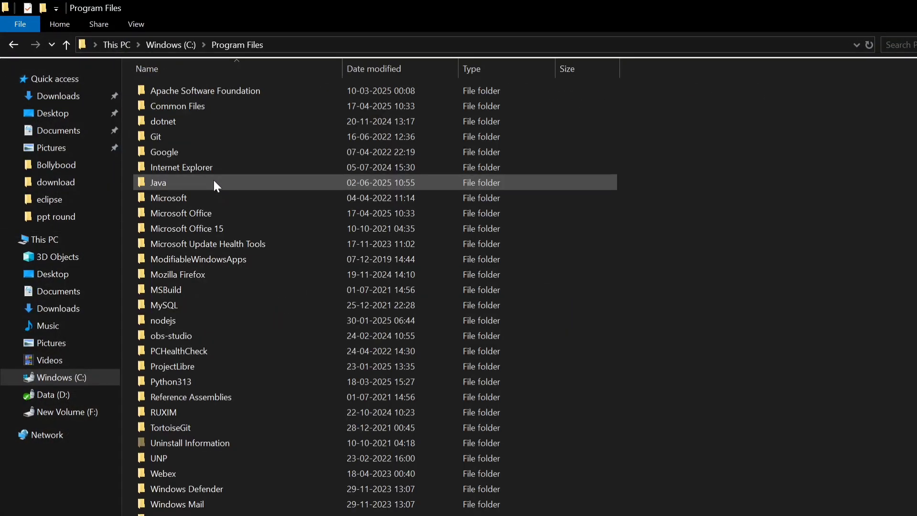
{"action": "double_click", "coordinate": [214, 182]}
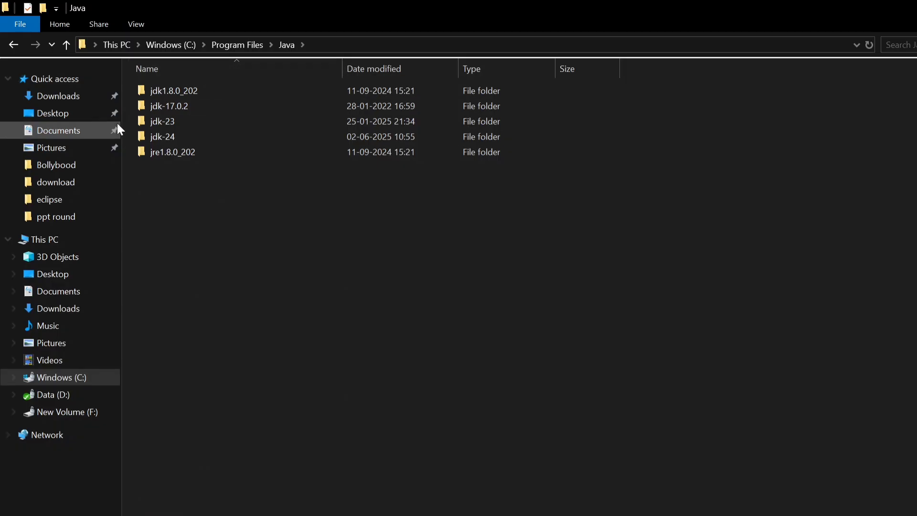
{"action": "double_click", "coordinate": [159, 138]}
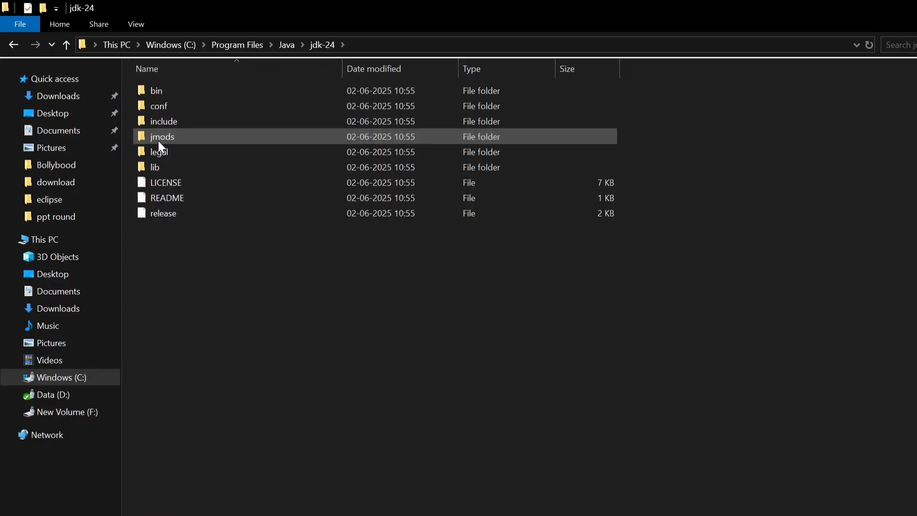
{"action": "left_click", "coordinate": [170, 92]}
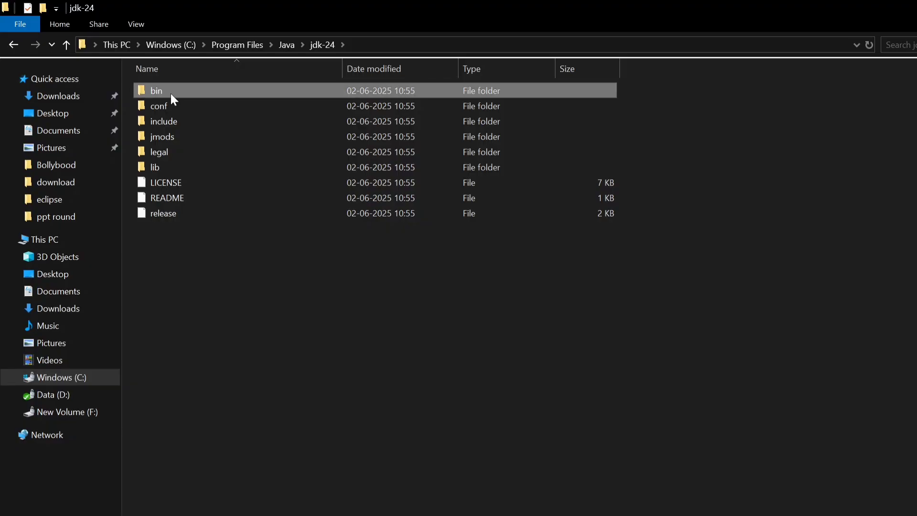
{"action": "double_click", "coordinate": [170, 94]}
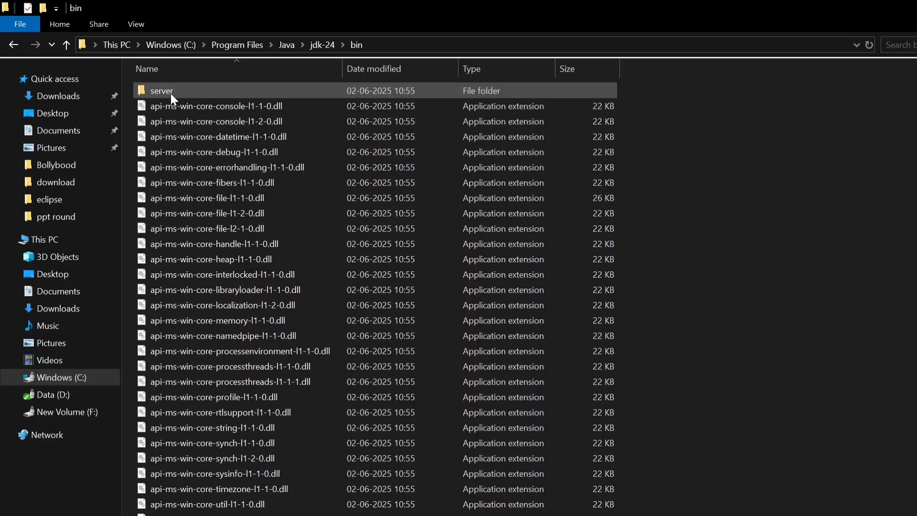
{"action": "left_click", "coordinate": [407, 39]}
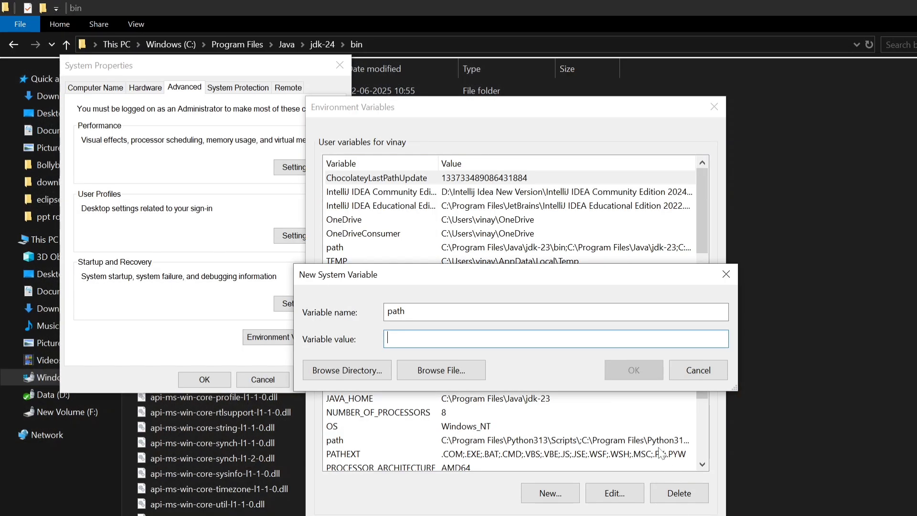
Replace the name of the new system variable with JAVA_HOME
{"action": "left_click", "coordinate": [411, 310]}
{"action": "double_click", "coordinate": [411, 311]}
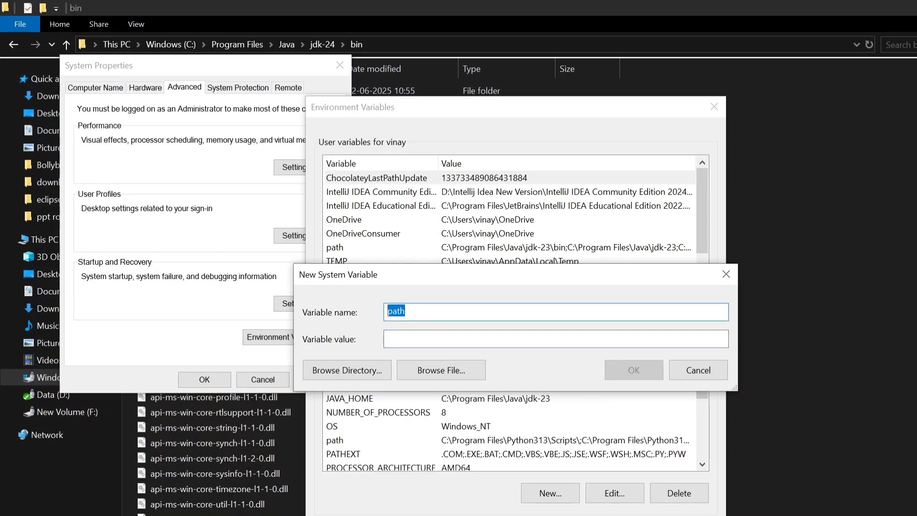
{"action": "key", "text": "BackSpace"}
{"action": "type", "text": "JAVA_HOMNEE"}
{"action": "key", "text": "Tab"}
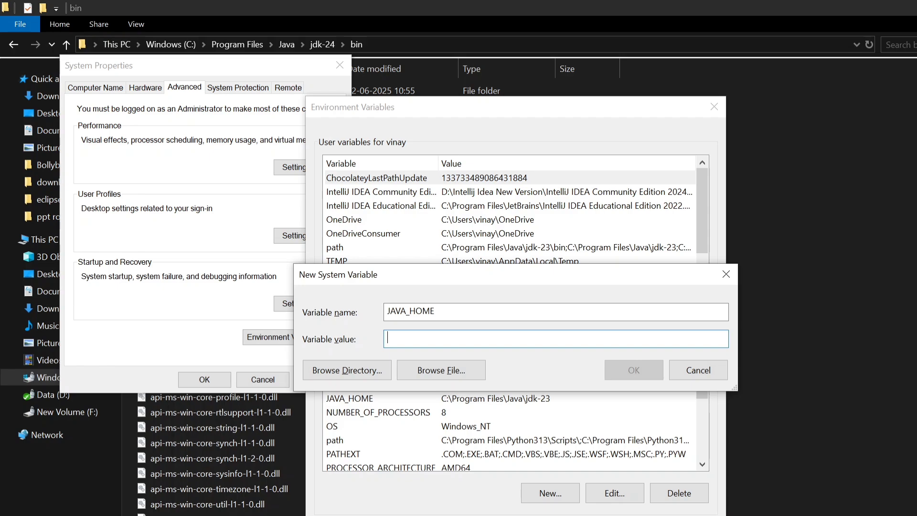
Copy the jdk-24 bin folder path from File Explorer, set C:\Program Files\Java\jdk-24\bin as the JAVA_HOME value and save the variable
{"action": "key", "text": "alt+Tab"}
{"action": "key", "text": "alt+Tab"}
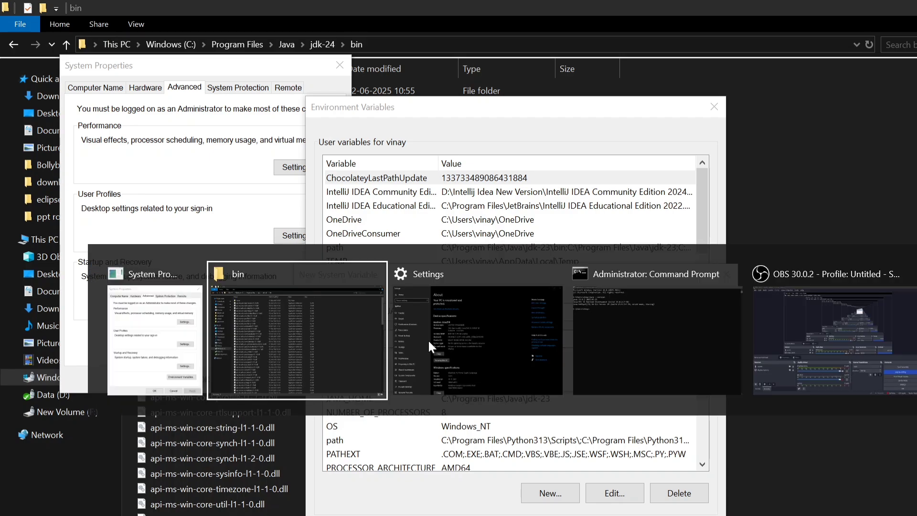
{"action": "left_click", "coordinate": [396, 43]}
{"action": "key", "text": "ctrl+c"}
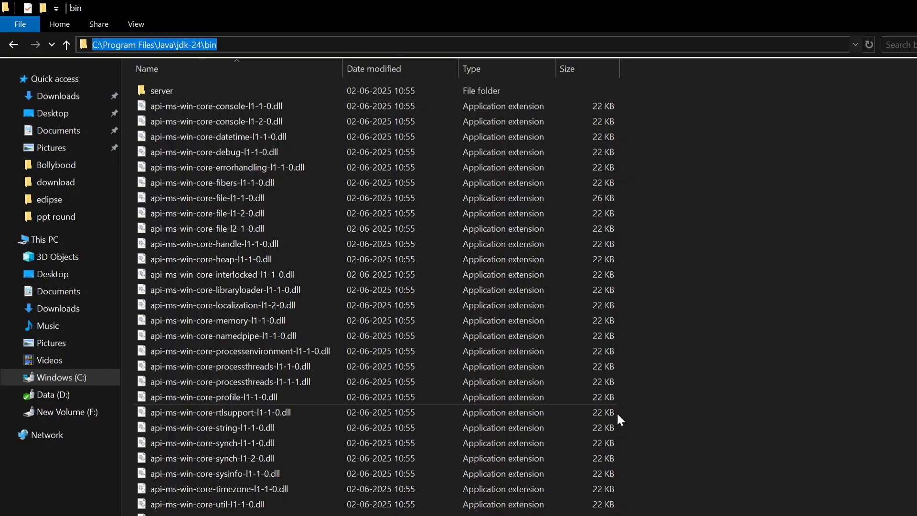
{"action": "key", "text": "alt+Tab"}
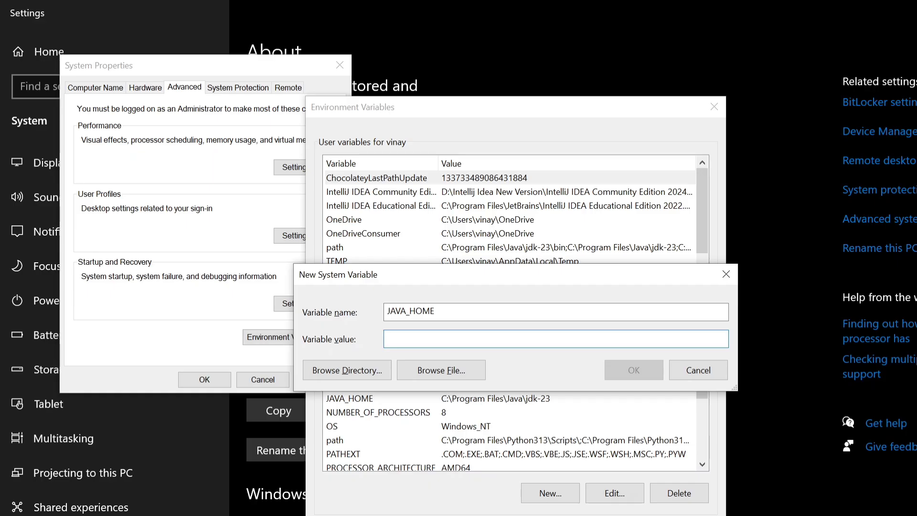
{"action": "key", "text": "ctrl+v"}
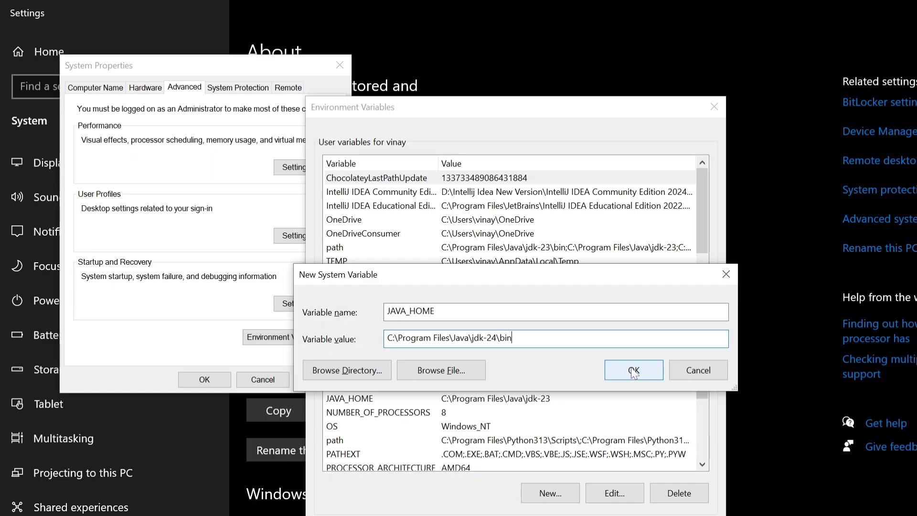
{"action": "left_click", "coordinate": [634, 372]}
Add C:\Program Files\Java\jdk-24\bin as a new entry in the system path variable and save all system property changes
{"action": "left_click", "coordinate": [596, 440]}
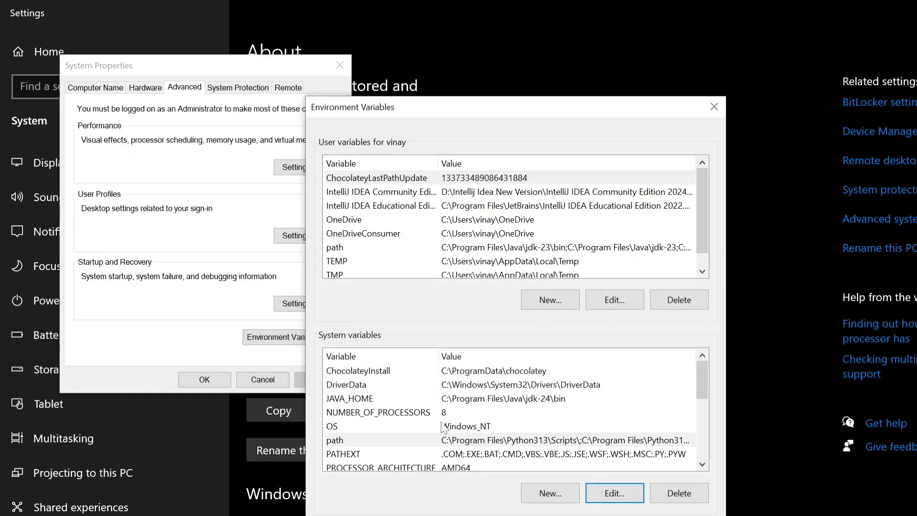
{"action": "left_click", "coordinate": [467, 444]}
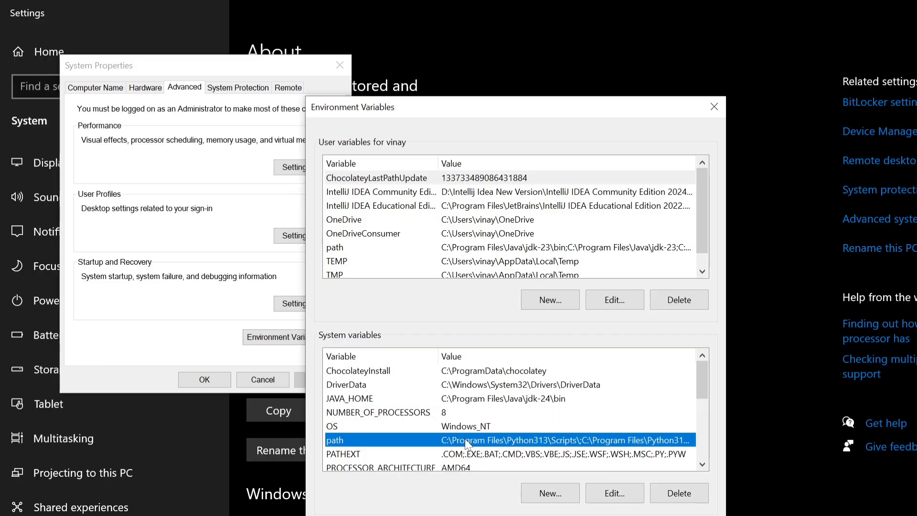
{"action": "left_click", "coordinate": [601, 494]}
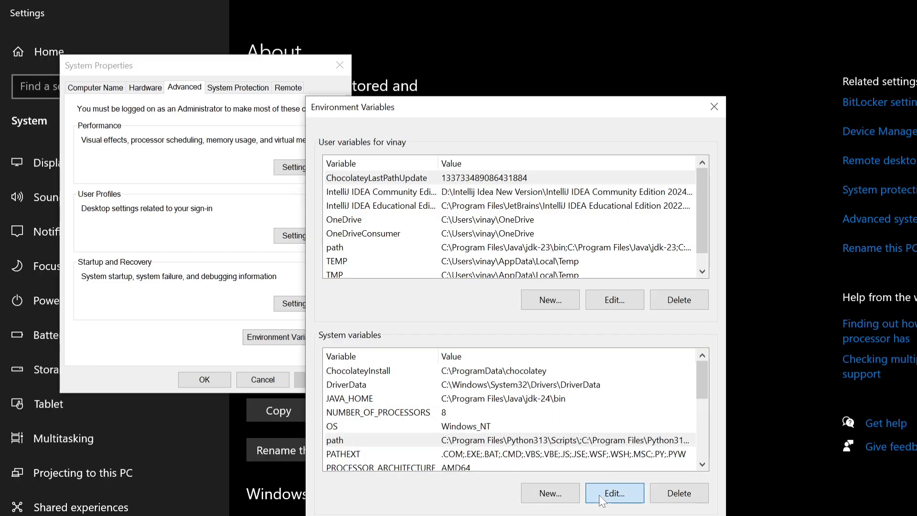
{"action": "left_click", "coordinate": [669, 176]}
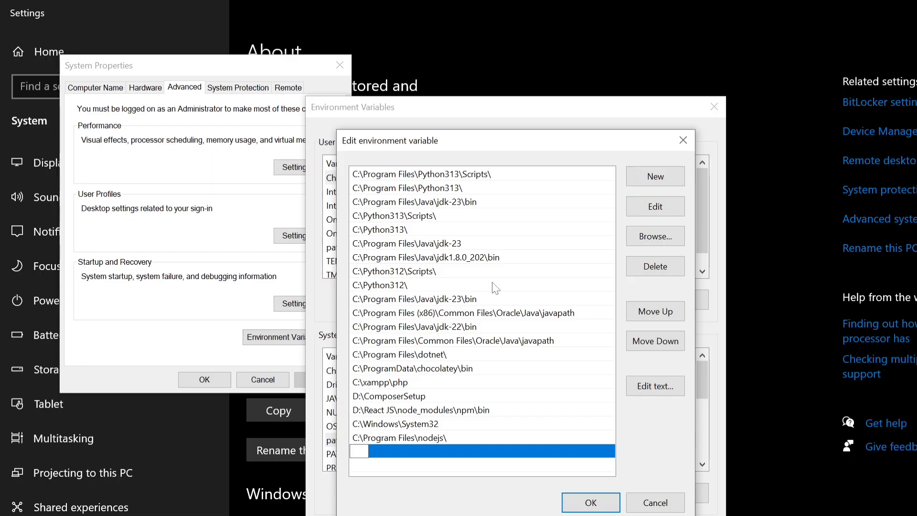
{"action": "key", "text": "ctrl+v"}
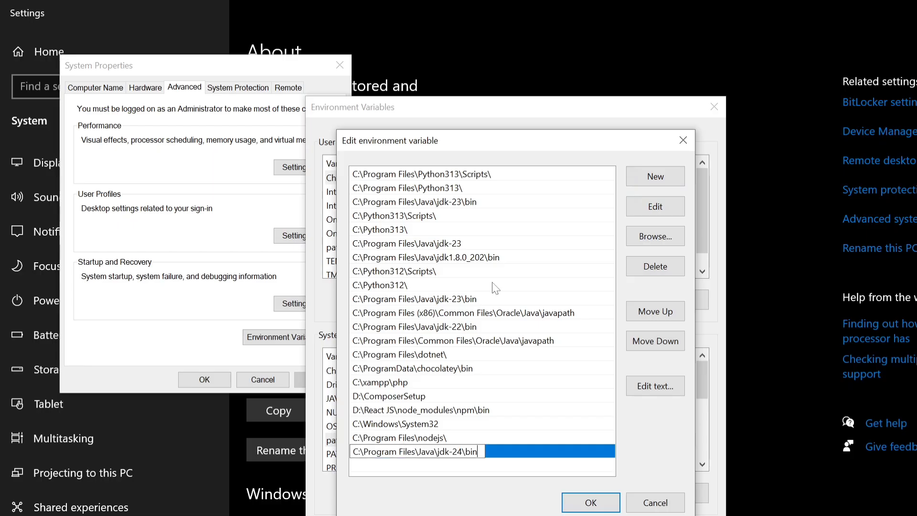
{"action": "left_click", "coordinate": [596, 503]}
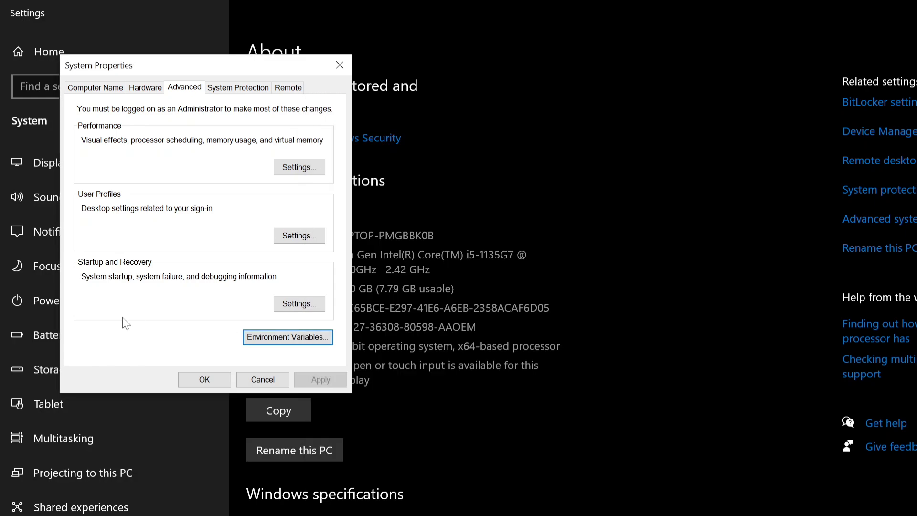
{"action": "left_click", "coordinate": [205, 380]}
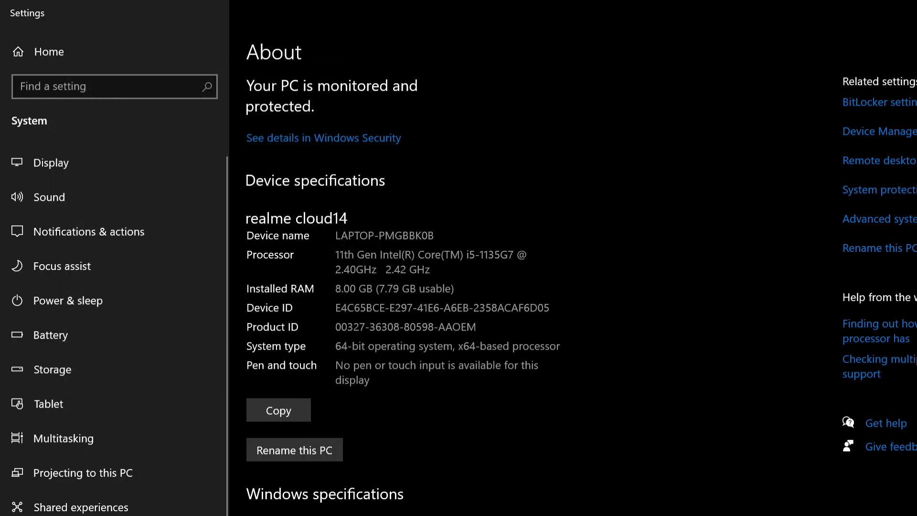
Return to the desktop, switch to the open Command Prompt and check the active Java version with java --version
{"action": "left_click", "coordinate": [916, 8]}
{"action": "left_click", "coordinate": [916, 7]}
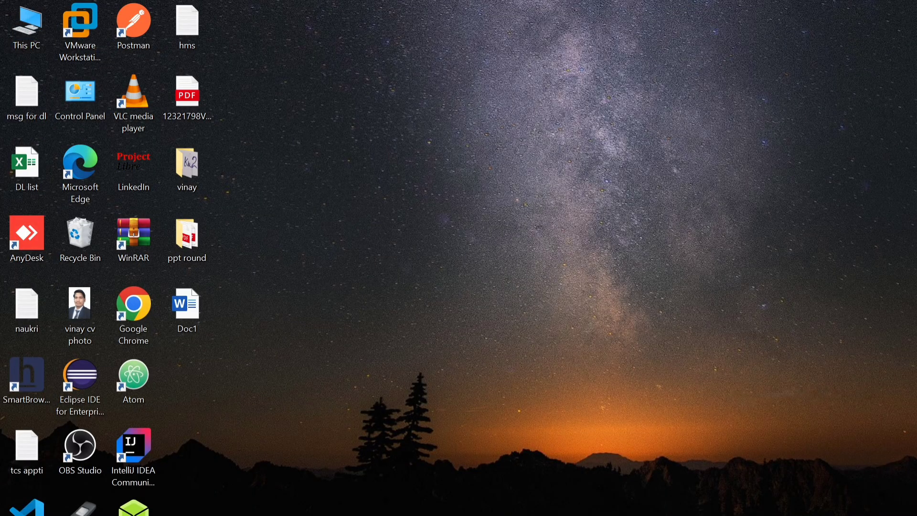
{"action": "left_click", "coordinate": [669, 515]}
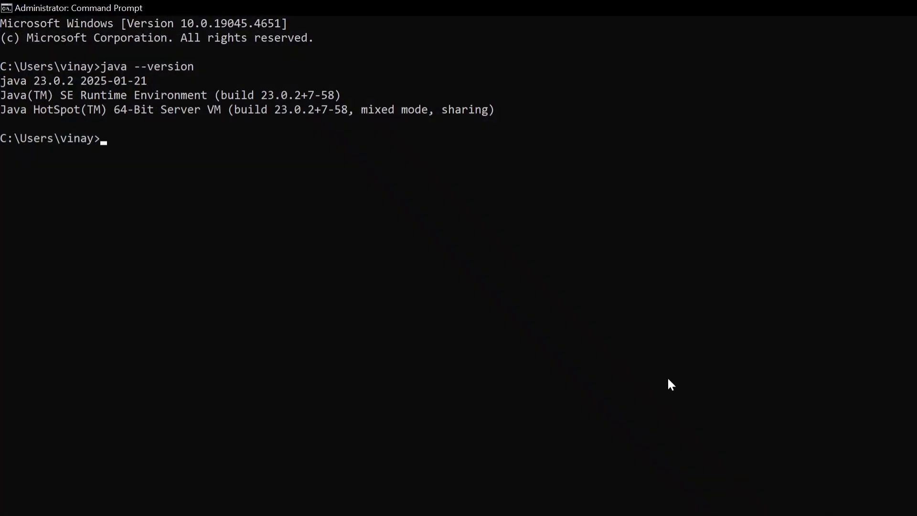
{"action": "type", "text": "kjava --version"}
{"action": "key", "text": "Return"}
{"action": "type", "text": "java --"}
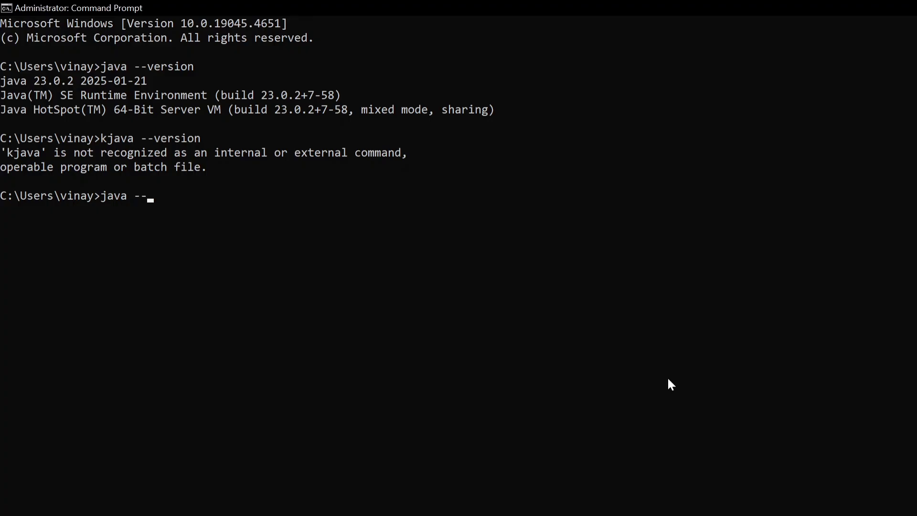
{"action": "type", "text": "version"}
{"action": "key", "text": "Return"}
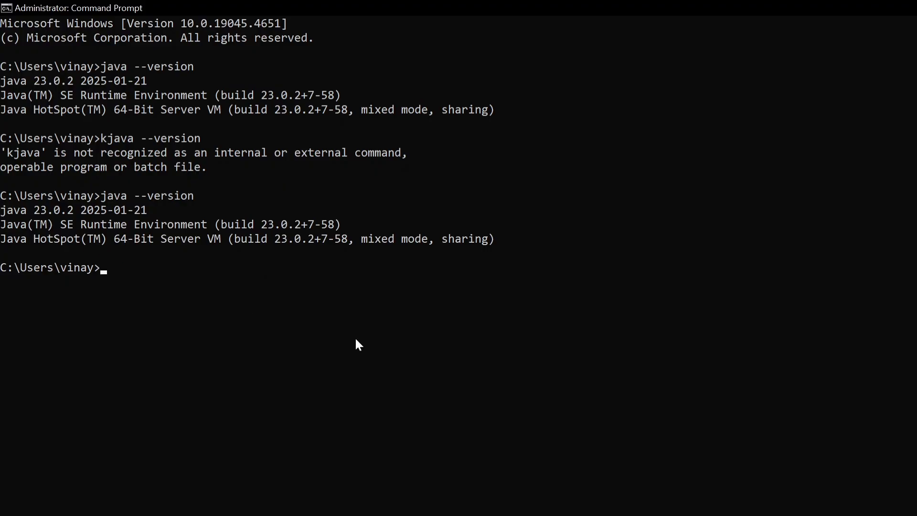
Return to the desktop and reopen the Environment Variables through the properties of This PC and its advanced system settings
{"action": "key", "text": "super+d"}
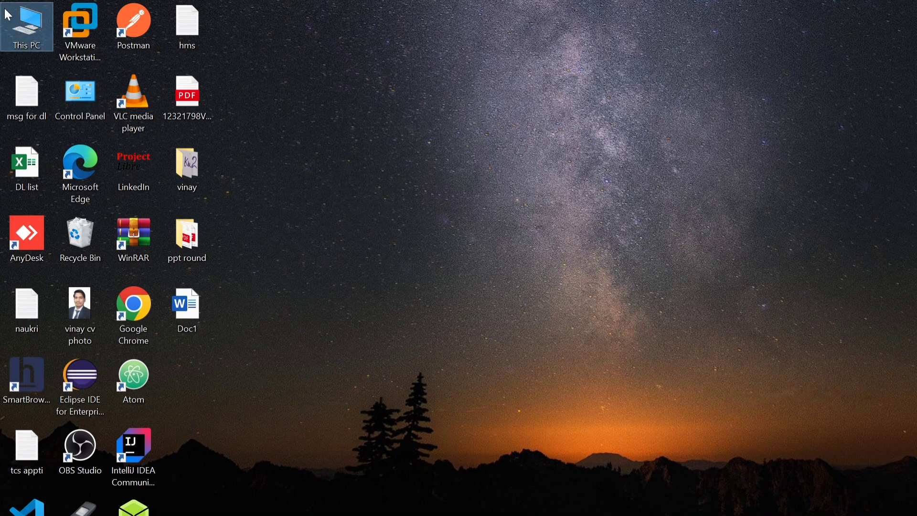
{"action": "double_click", "coordinate": [24, 24]}
{"action": "right_click", "coordinate": [23, 22]}
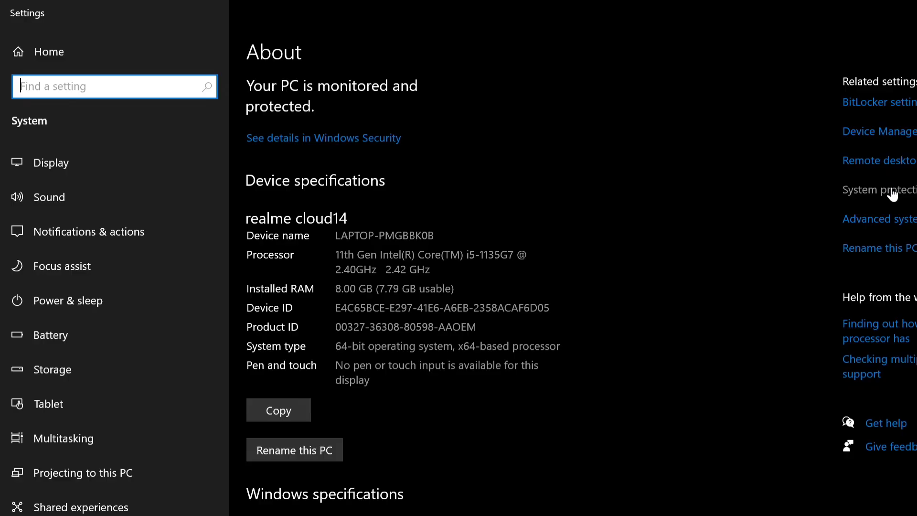
{"action": "left_click", "coordinate": [859, 219]}
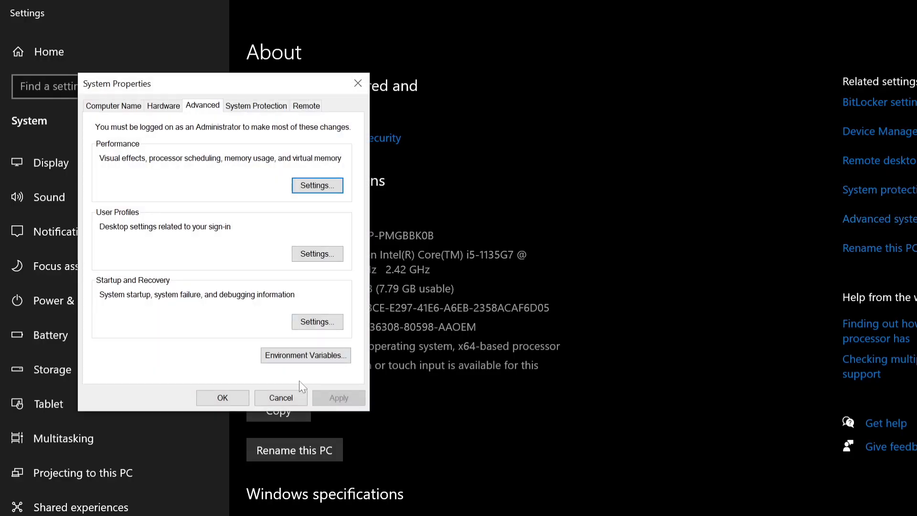
{"action": "left_click", "coordinate": [317, 359]}
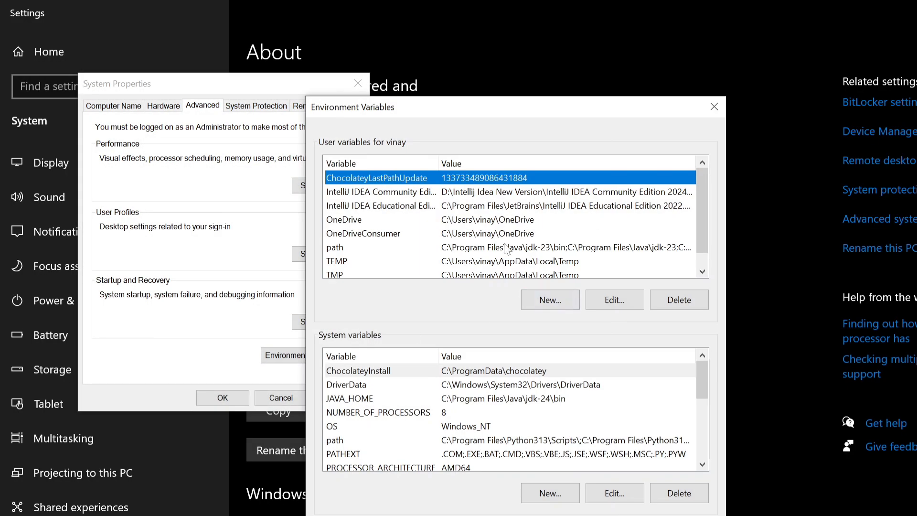
Add C:\Program Files\Java\jdk-24\bin as a new entry in the user path variable
{"action": "left_click", "coordinate": [415, 247]}
{"action": "left_click", "coordinate": [619, 298]}
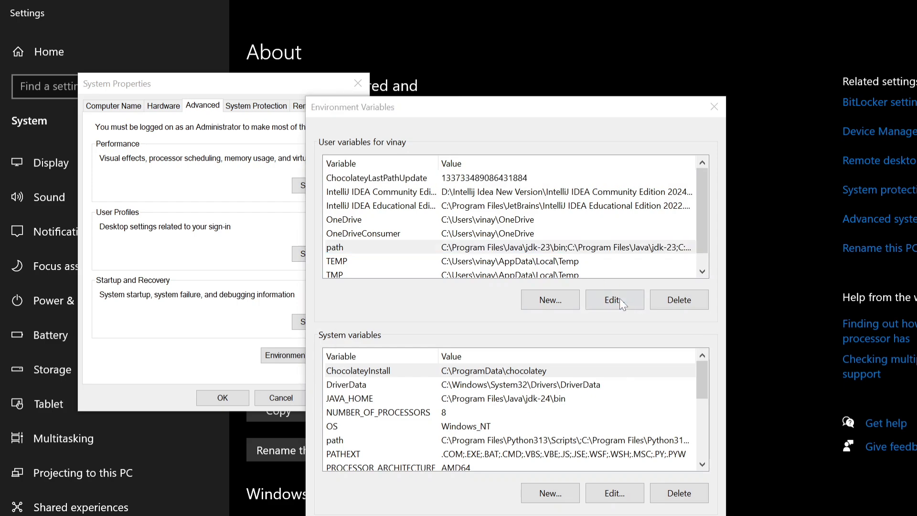
{"action": "left_click", "coordinate": [655, 180]}
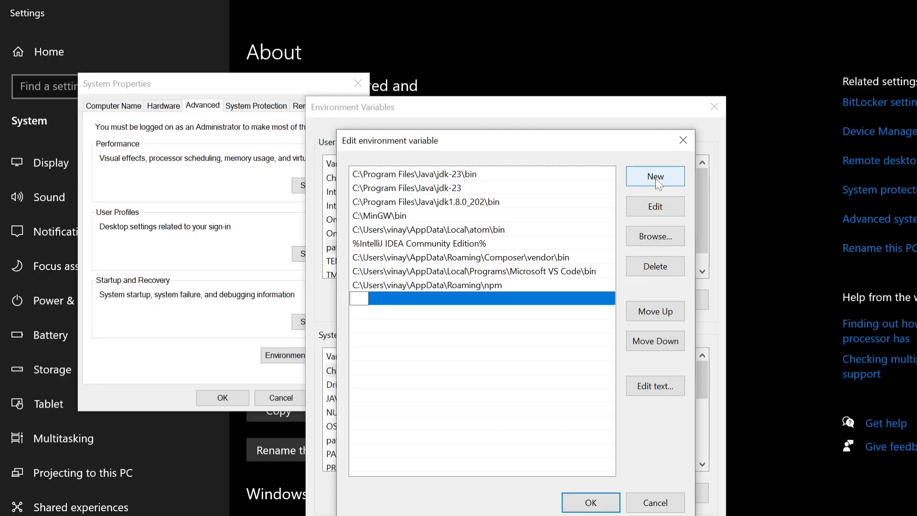
{"action": "key", "text": "ctrl+v"}
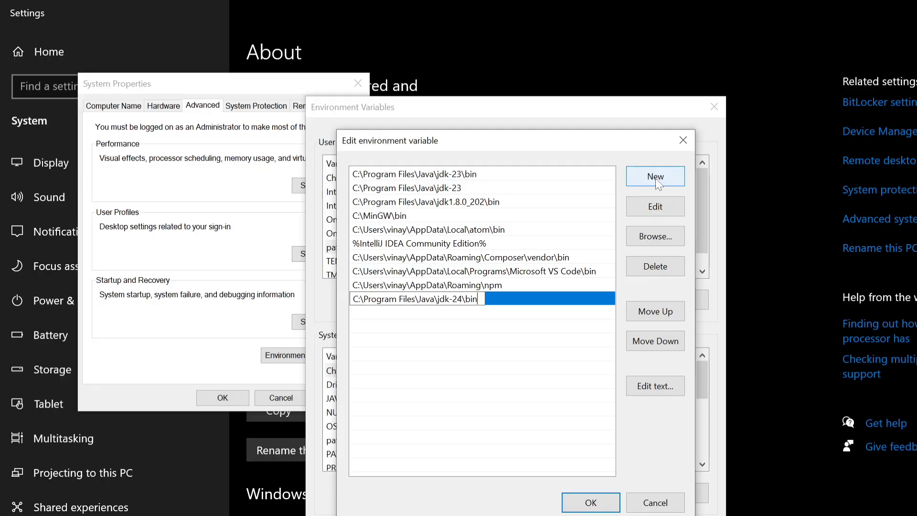
Move the C:\Program Files\Java\jdk-24\bin entry to the start of the user path list and save the variable
{"action": "left_click", "coordinate": [518, 301]}
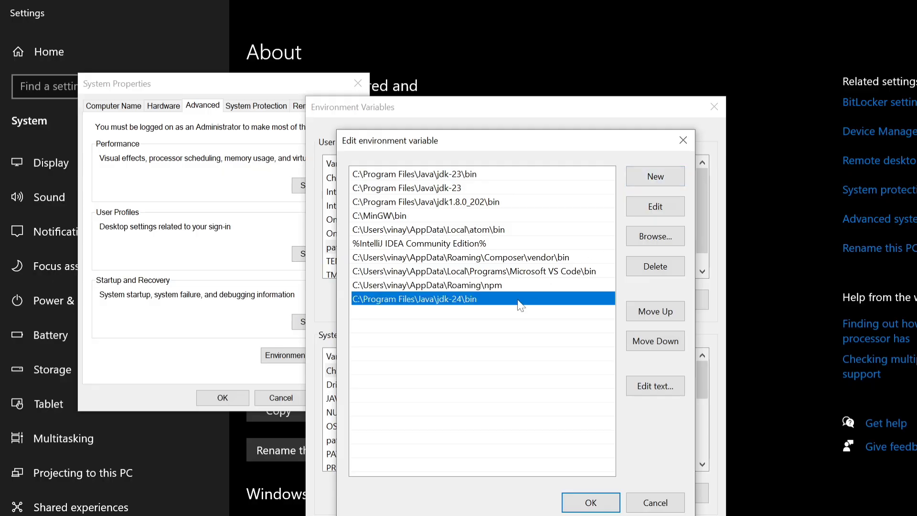
{"action": "left_click", "coordinate": [641, 313]}
{"action": "left_click", "coordinate": [641, 313]}
{"action": "left_click", "coordinate": [641, 313]}
{"action": "left_click", "coordinate": [641, 313]}
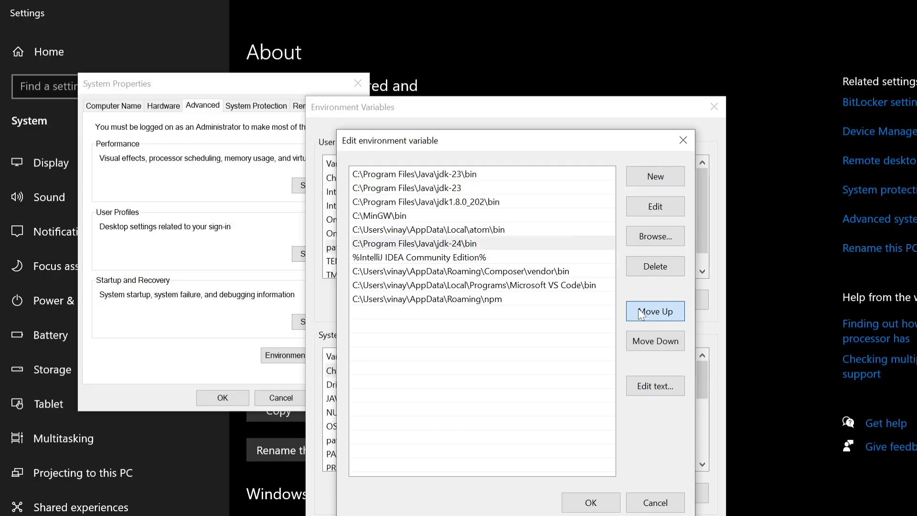
{"action": "left_click", "coordinate": [641, 312]}
{"action": "left_click", "coordinate": [642, 313]}
{"action": "left_click", "coordinate": [641, 312]}
{"action": "left_click", "coordinate": [642, 313]}
{"action": "left_click", "coordinate": [641, 312]}
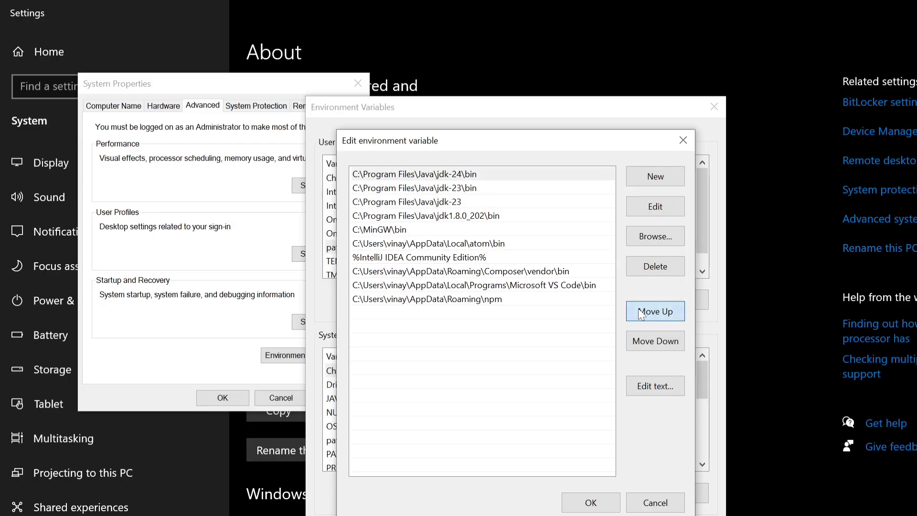
{"action": "left_click", "coordinate": [600, 501]}
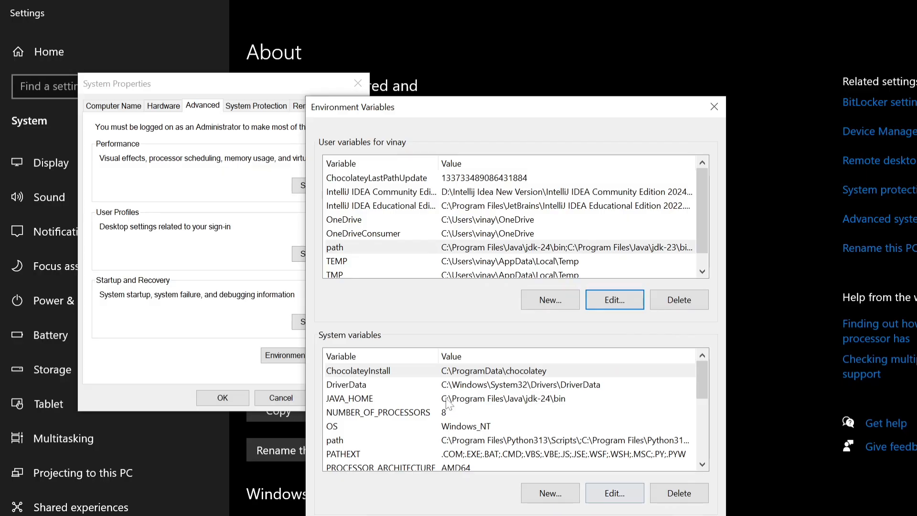
Move C:\Program Files\Java\jdk-24\bin to the first place in the system path variable's entries and save the variable
{"action": "left_click", "coordinate": [381, 440]}
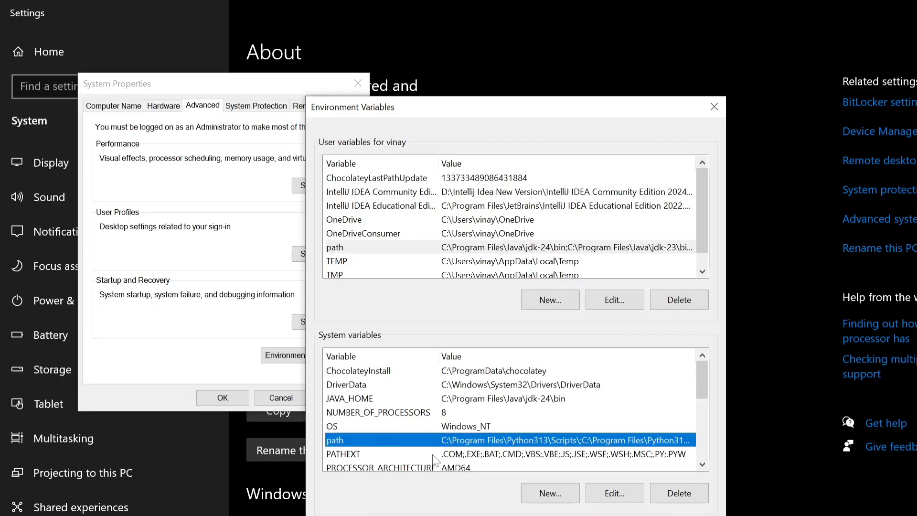
{"action": "left_click", "coordinate": [626, 488]}
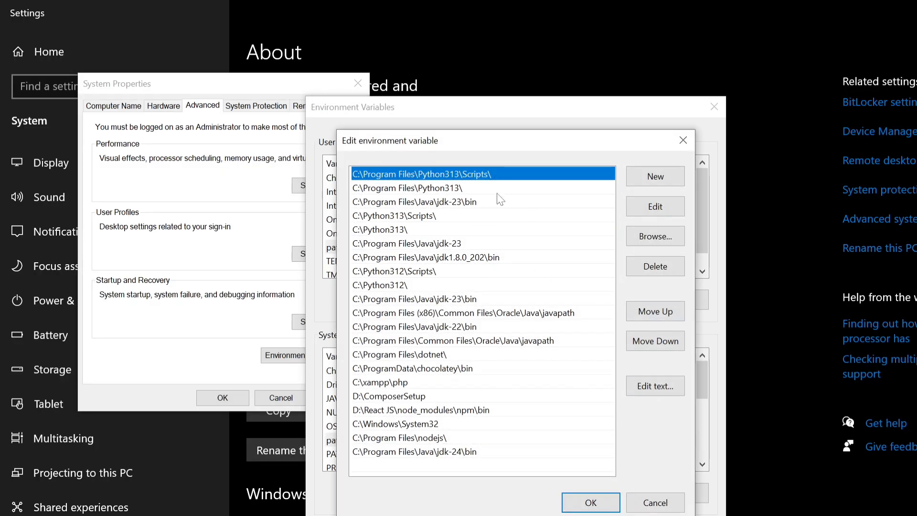
{"action": "left_click", "coordinate": [444, 453]}
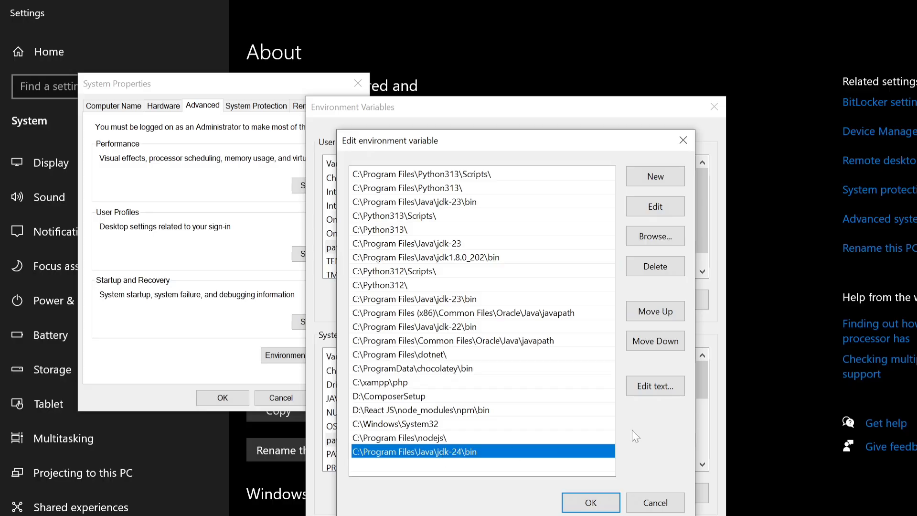
{"action": "left_click", "coordinate": [647, 313]}
{"action": "left_click", "coordinate": [645, 312]}
{"action": "left_click", "coordinate": [645, 311]}
{"action": "left_click", "coordinate": [645, 311]}
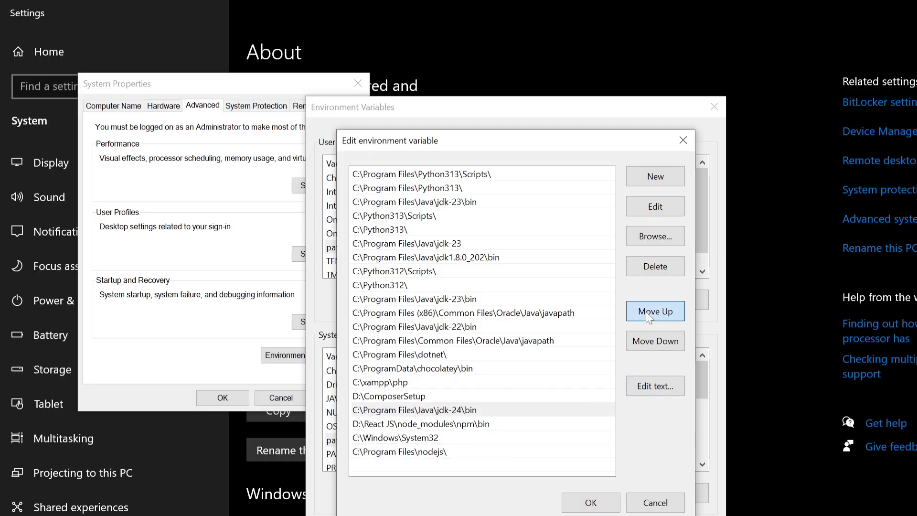
{"action": "left_click", "coordinate": [645, 312]}
{"action": "double_click", "coordinate": [646, 311]}
{"action": "double_click", "coordinate": [646, 311]}
{"action": "double_click", "coordinate": [645, 311]}
{"action": "triple_click", "coordinate": [646, 311]}
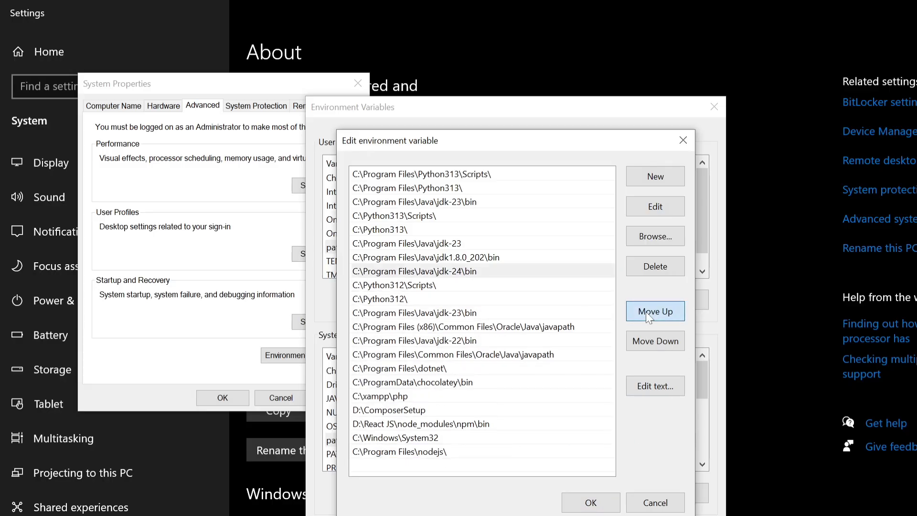
{"action": "double_click", "coordinate": [645, 311]}
{"action": "triple_click", "coordinate": [646, 311]}
{"action": "double_click", "coordinate": [646, 311]}
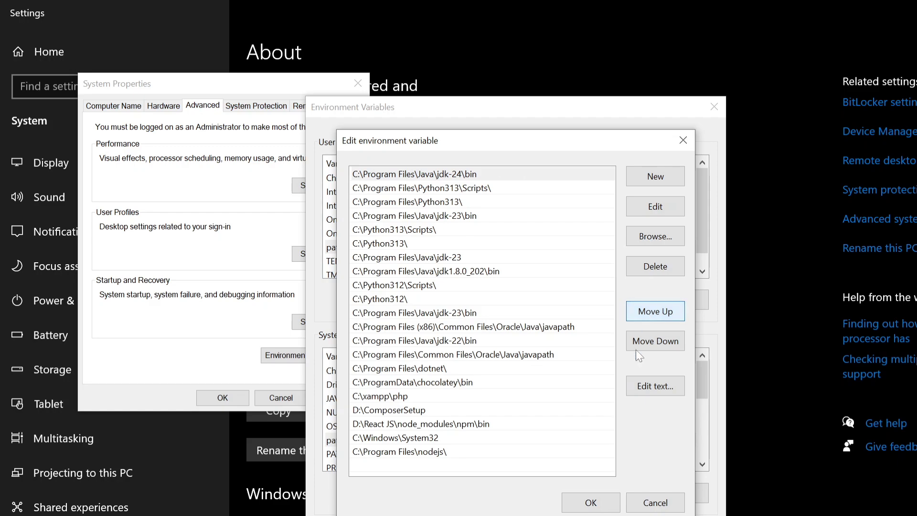
{"action": "left_click", "coordinate": [591, 502]}
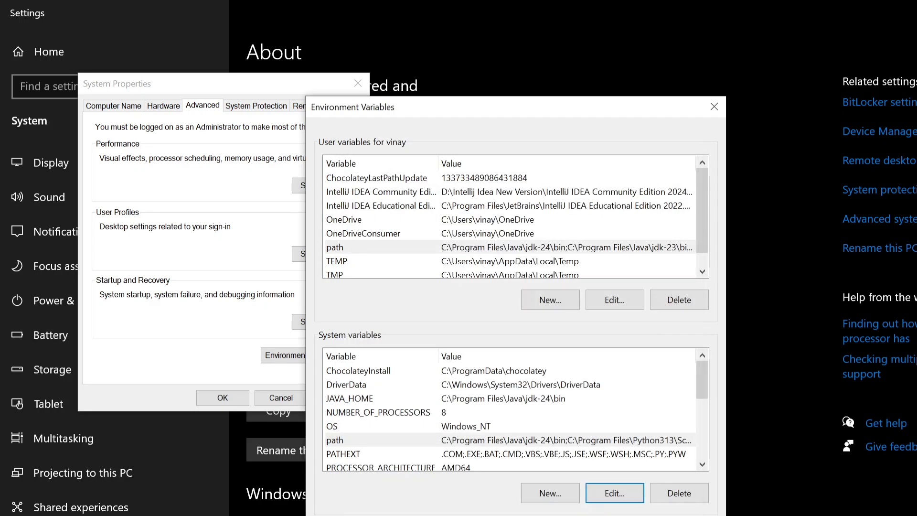
Confirm the Environment Variables and System Properties dialogs, and exit the old Command Prompt session
{"action": "left_click", "coordinate": [617, 515]}
{"action": "left_click", "coordinate": [230, 400]}
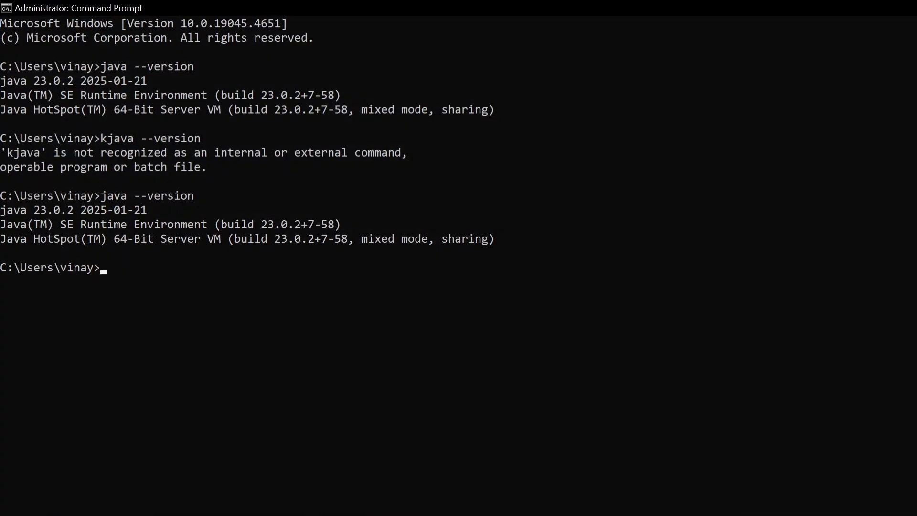
{"action": "type", "text": "exigt"}
{"action": "key", "text": "BackSpace"}
{"action": "key", "text": "BackSpace"}
{"action": "type", "text": "t"}
{"action": "key", "text": "Return"}
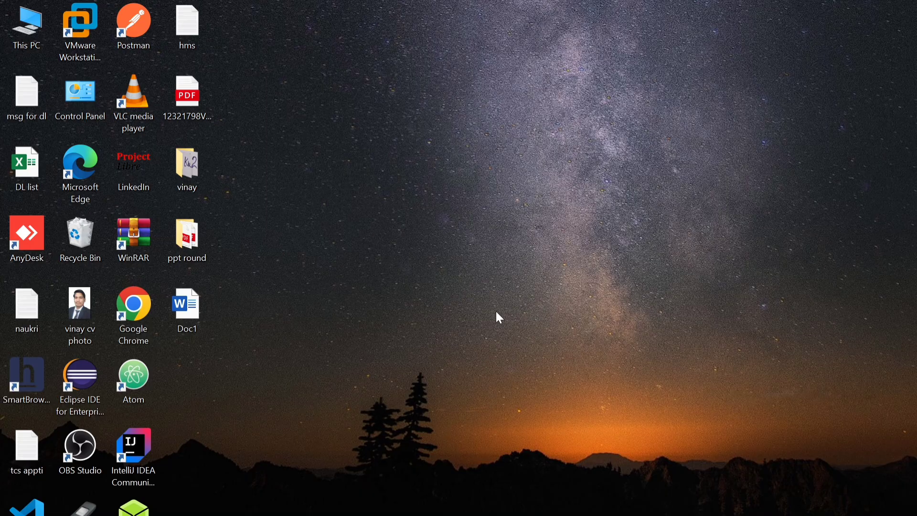
Open a new Command Prompt as administrator and check the active Java version with java --version
{"action": "key", "text": "super"}
{"action": "type", "text": "com"}
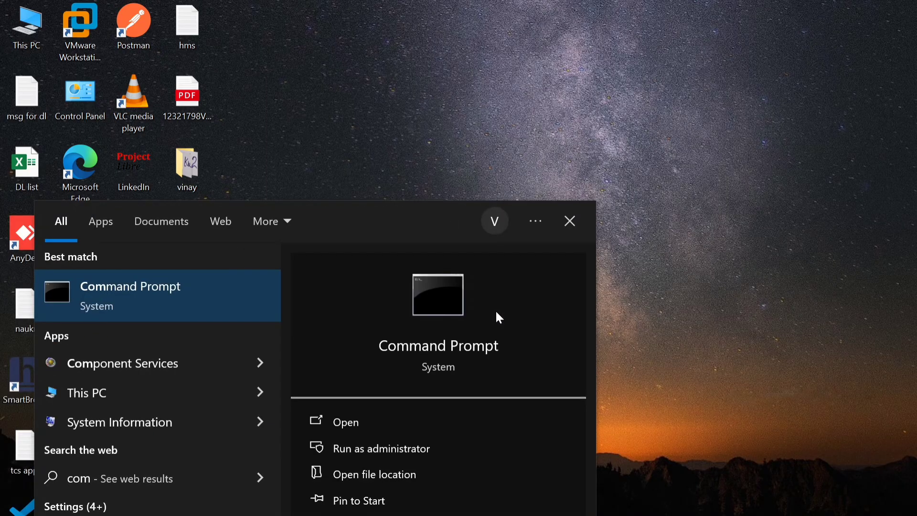
{"action": "key", "text": "ctrl+shift+Return"}
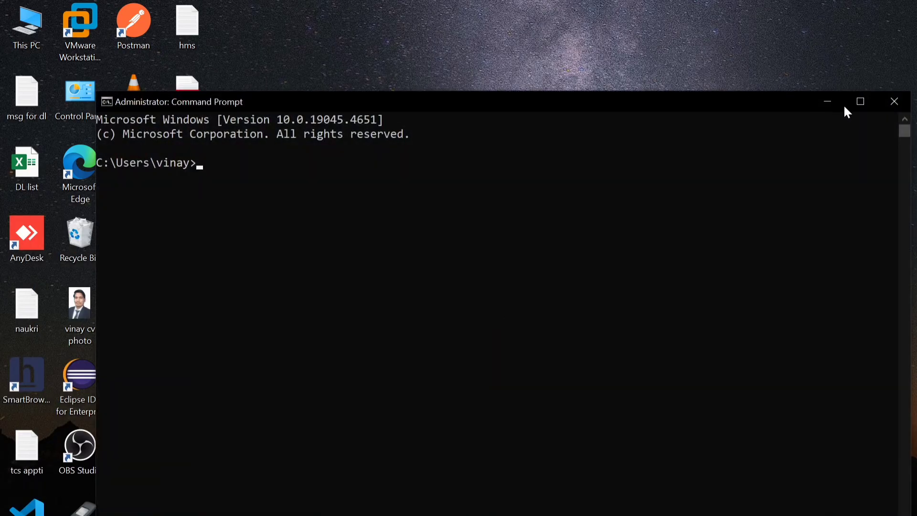
{"action": "left_click", "coordinate": [861, 102]}
{"action": "type", "text": "java"}
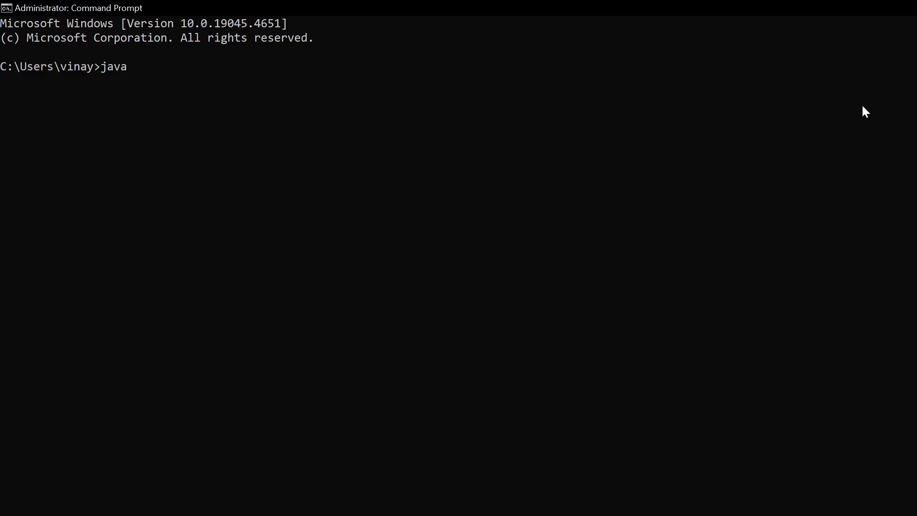
{"action": "type", "text": " --versionb"}
{"action": "key", "text": "BackSpace"}
{"action": "key", "text": "Return"}
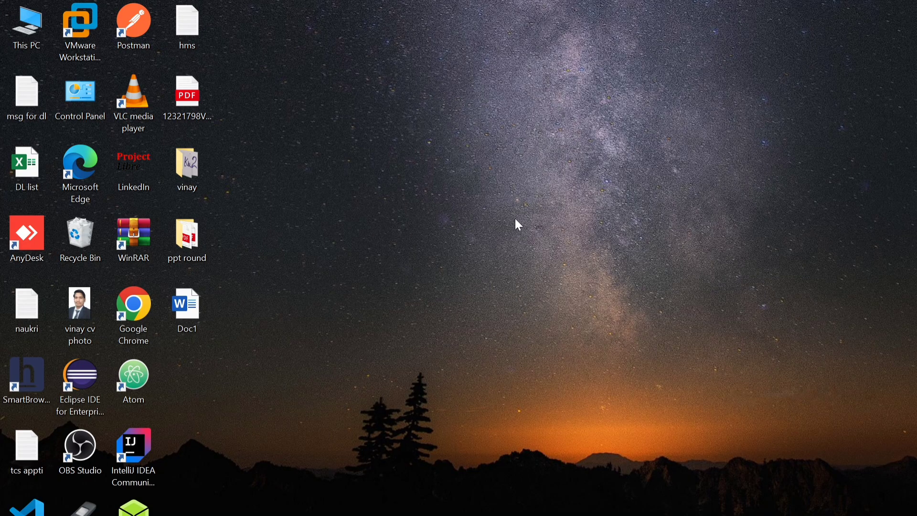
Open Notepad and write the class opening line "class A {"
{"action": "key", "text": "super"}
{"action": "type", "text": "no"}
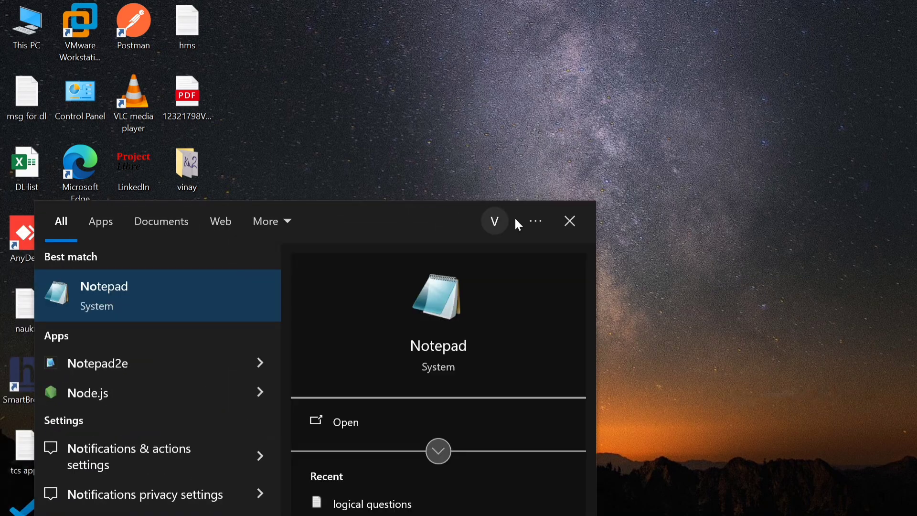
{"action": "key", "text": "Return"}
{"action": "type", "text": "clasds"}
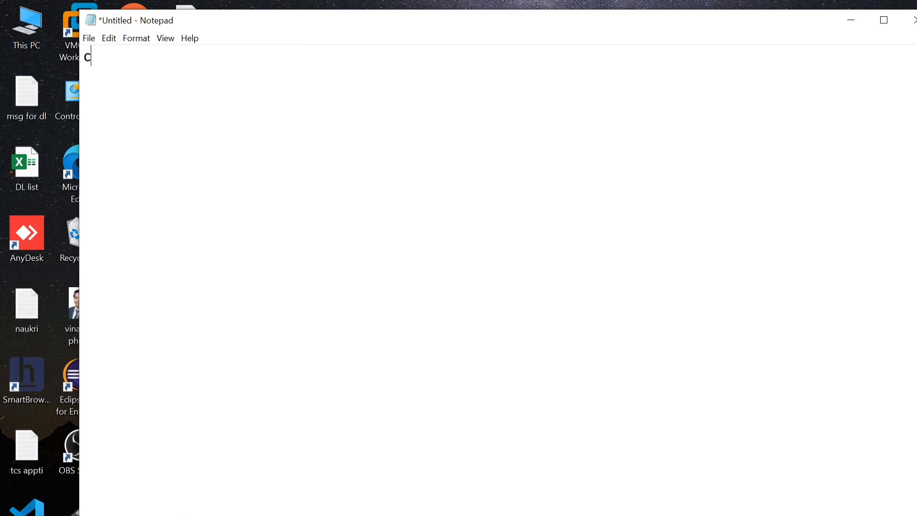
{"action": "key", "text": "BackSpace"}
{"action": "key", "text": "BackSpace"}
{"action": "type", "text": "s A {"}
{"action": "key", "text": "Return"}
{"action": "key", "text": "Return"}
Start an indented line inside class A with the modifiers and return type "public static void"
{"action": "key", "text": "Up"}
{"action": "key", "text": "Tab"}
{"action": "type", "text": "public "}
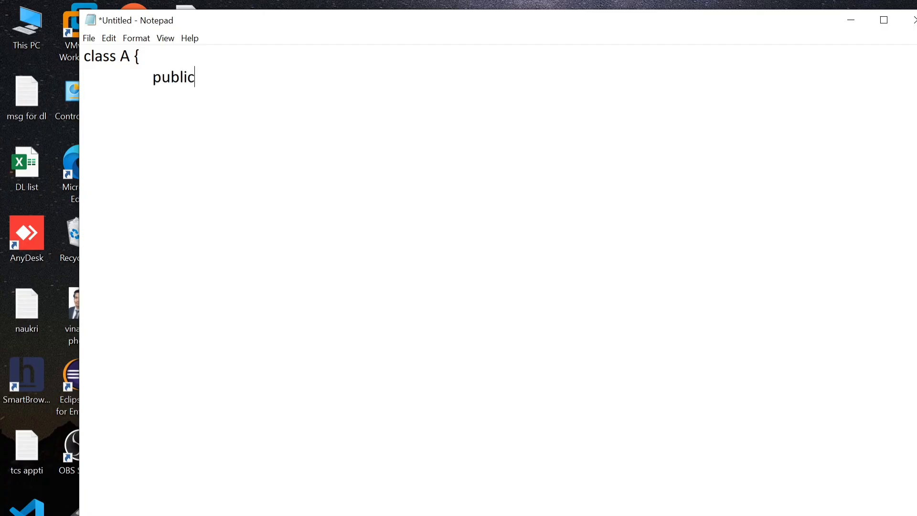
{"action": "type", "text": "static "}
{"action": "type", "text": "vbo"}
{"action": "key", "text": "BackSpace"}
{"action": "key", "text": "BackSpace"}
{"action": "type", "text": "oid "}
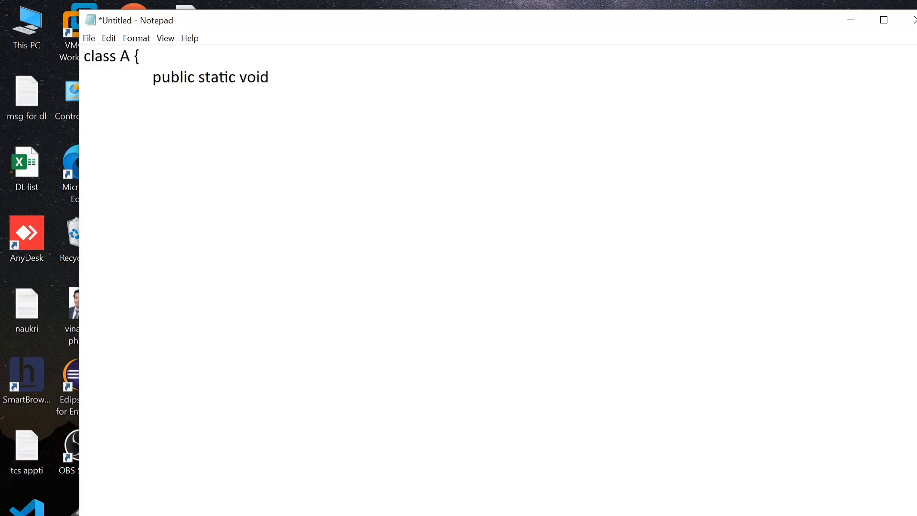
{"action": "type", "text": "maoi"}
Complete the method header with "main(String[] args) {"
{"action": "key", "text": "BackSpace"}
{"action": "key", "text": "BackSpace"}
{"action": "type", "text": "in(S)"}
{"action": "key", "text": "Left"}
{"action": "type", "text": "String"}
{"action": "type", "text": "[] ar"}
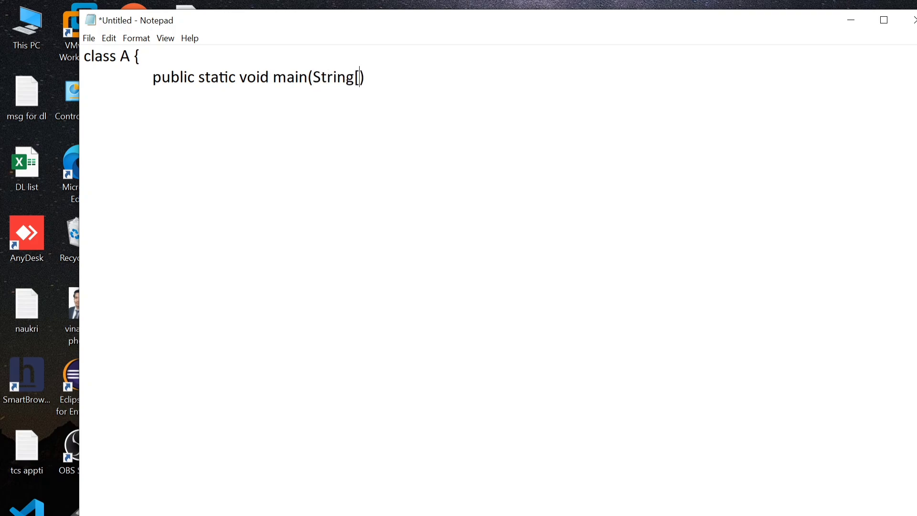
{"action": "type", "text": "gs"}
{"action": "key", "text": "Right"}
{"action": "type", "text": "{"}
Add an indented System.out.println(); statement inside the main method and maximize the Notepad window
{"action": "key", "text": "Return"}
{"action": "key", "text": "Tab"}
{"action": "key", "text": "Tab"}
{"action": "key", "text": "Tab"}
{"action": "key", "text": "Tab"}
{"action": "type", "text": "Syste"}
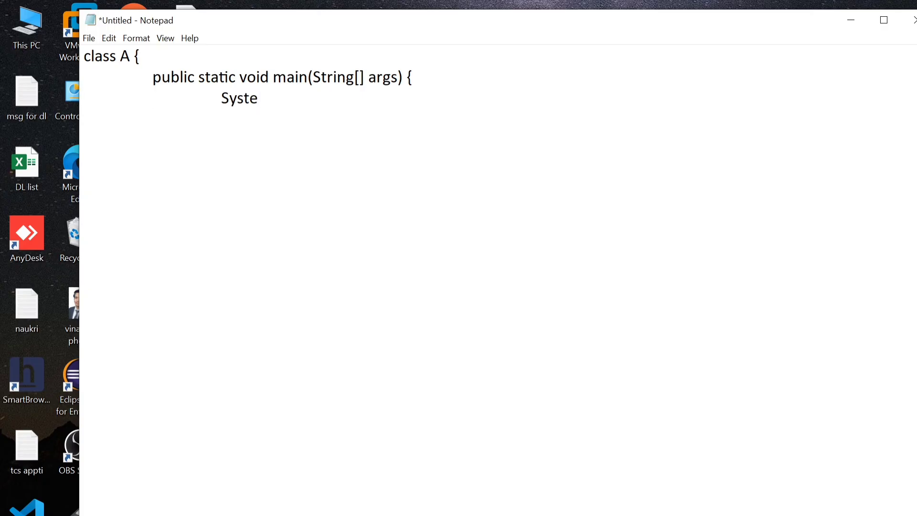
{"action": "type", "text": "m.ou"}
{"action": "left_click", "coordinate": [884, 19]}
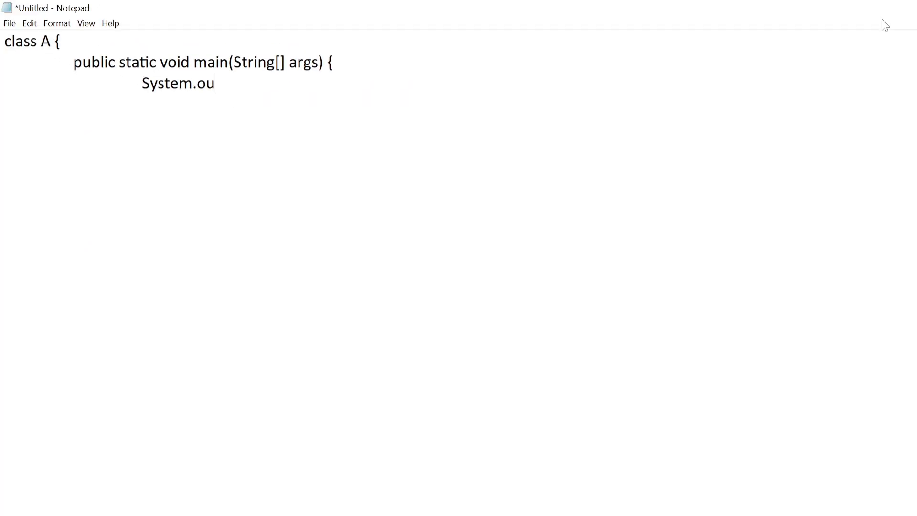
{"action": "type", "text": "t.println();"}
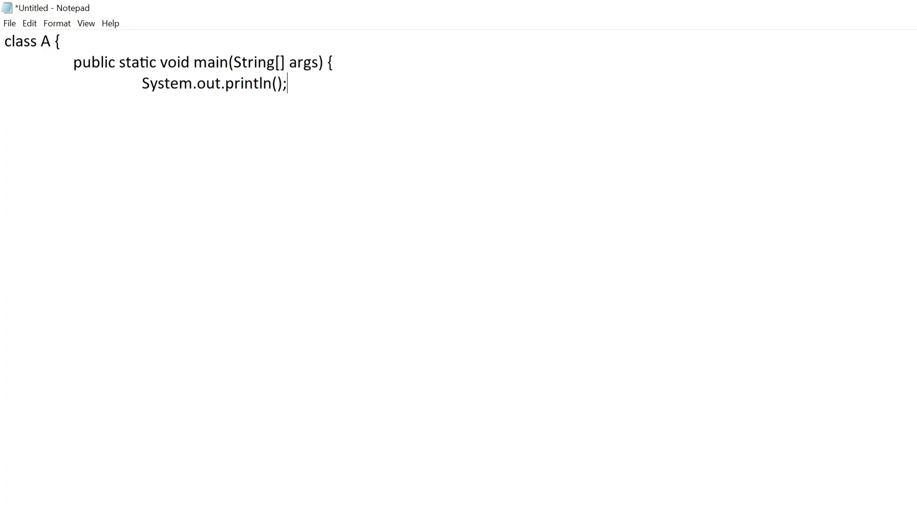
Insert the string "Thanks for Watching!" between the parentheses of the println statement
{"action": "key", "text": "Left"}
{"action": "key", "text": "Left"}
{"action": "type", "text": "\""}
{"action": "type", "text": "\""}
{"action": "key", "text": "Left"}
{"action": "type", "text": "Thanlk"}
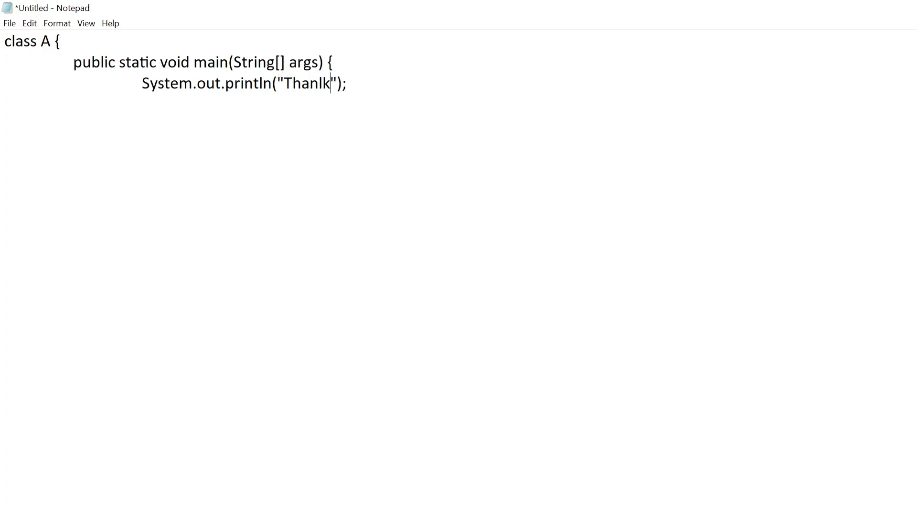
{"action": "key", "text": "BackSpace"}
{"action": "key", "text": "BackSpace"}
{"action": "type", "text": "ks for Wat"}
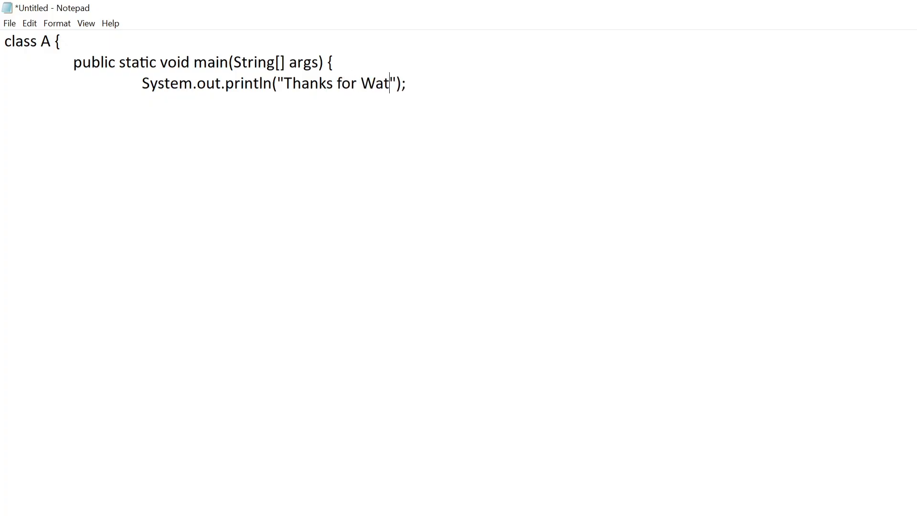
{"action": "type", "text": "ching!"}
{"action": "key", "text": "Right"}
{"action": "key", "text": "Right"}
{"action": "key", "text": "Right"}
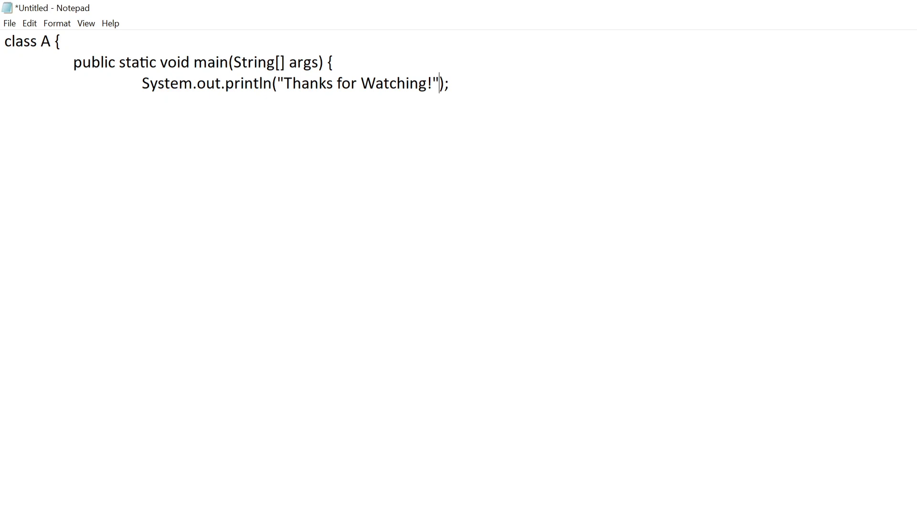
Close the main method and class A with curly braces on separate lines
{"action": "key", "text": "Return"}
{"action": "key", "text": "Tab"}
{"action": "type", "text": "}"}
{"action": "key", "text": "Return"}
{"action": "type", "text": "}"}
Save the file as A.java in the java 24 programs folder on the D: drive
{"action": "left_click", "coordinate": [9, 23]}
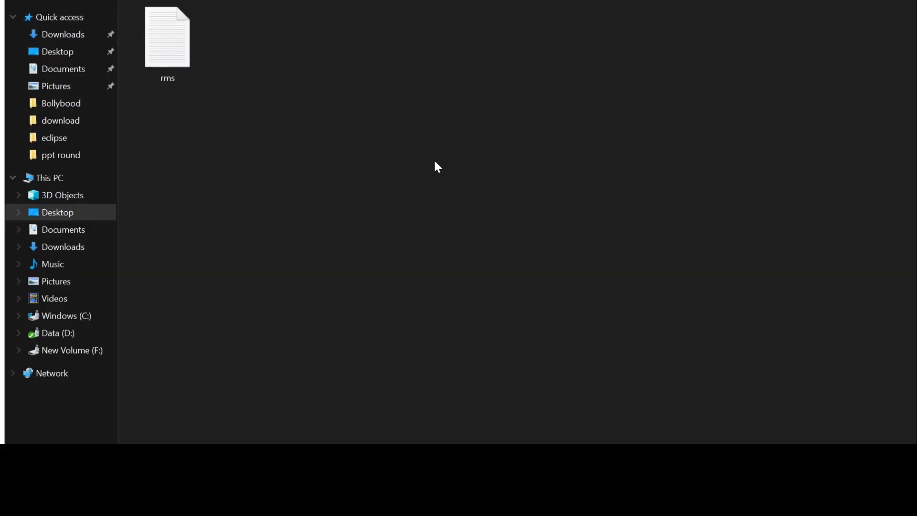
{"action": "left_click", "coordinate": [60, 332]}
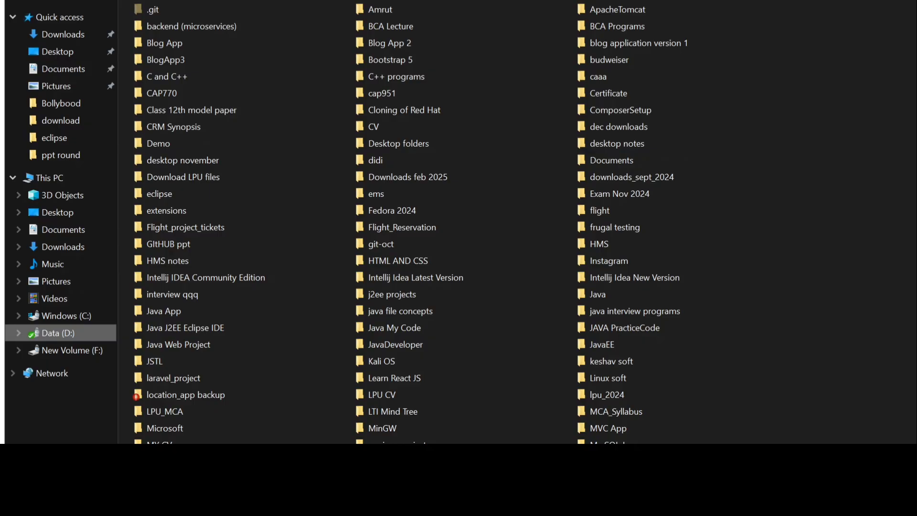
{"action": "scroll", "coordinate": [515, 222], "scroll_direction": "down", "scroll_amount": 6}
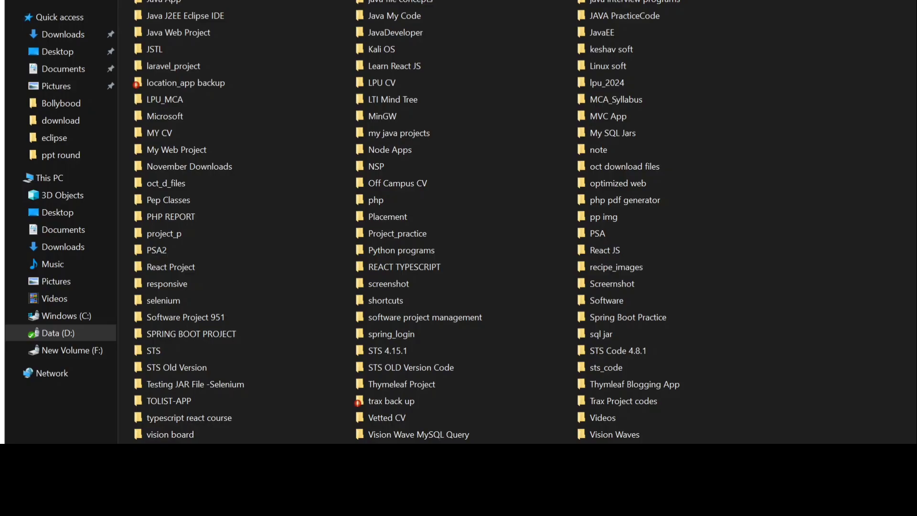
{"action": "key", "text": "Return"}
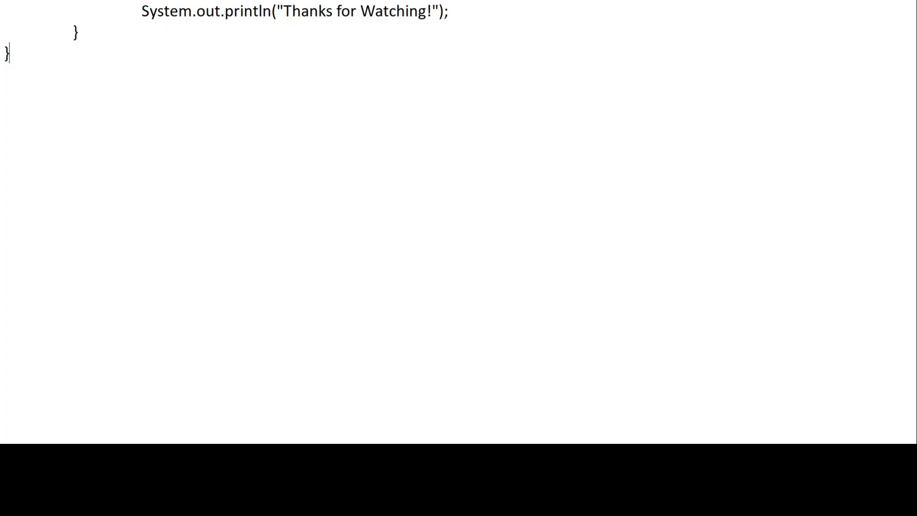
Open a Command Prompt as administrator, switch it to the D: drive and maximize its window
{"action": "key", "text": "super"}
{"action": "type", "text": "com"}
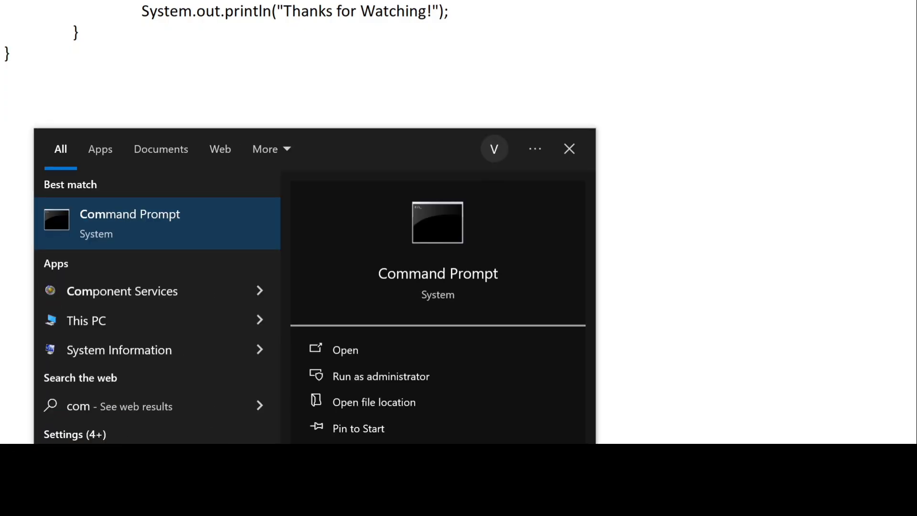
{"action": "key", "text": "ctrl+shift+Return"}
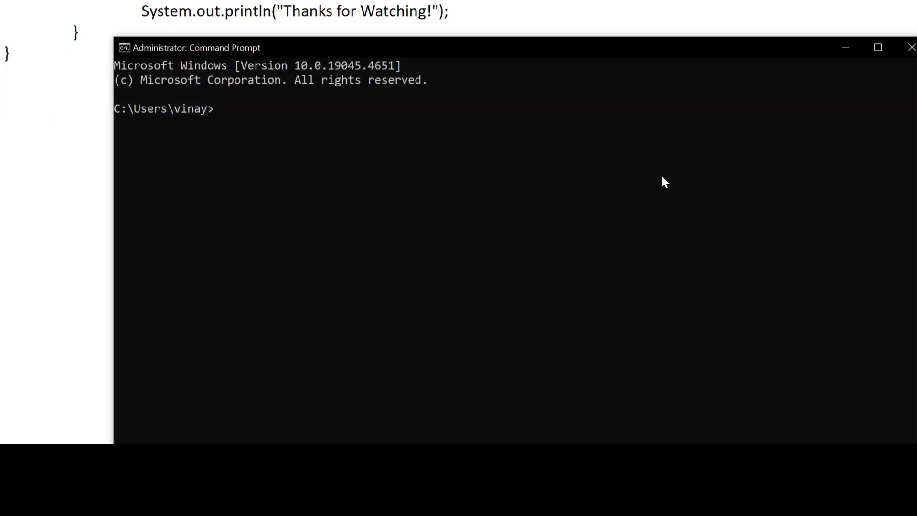
{"action": "type", "text": "d:"}
{"action": "key", "text": "Return"}
{"action": "left_click", "coordinate": [879, 44]}
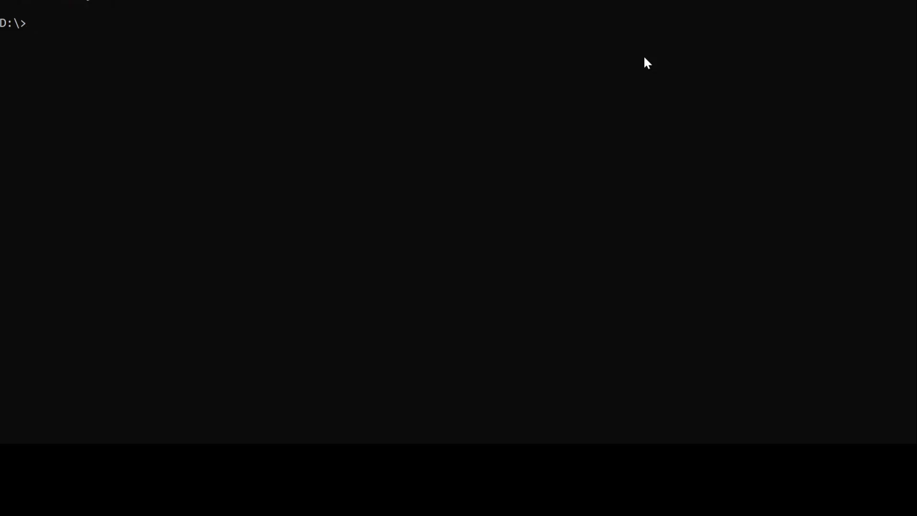
List the contents of the D: drive with dir and look through the listing
{"action": "type", "text": "ls"}
{"action": "key", "text": "Return"}
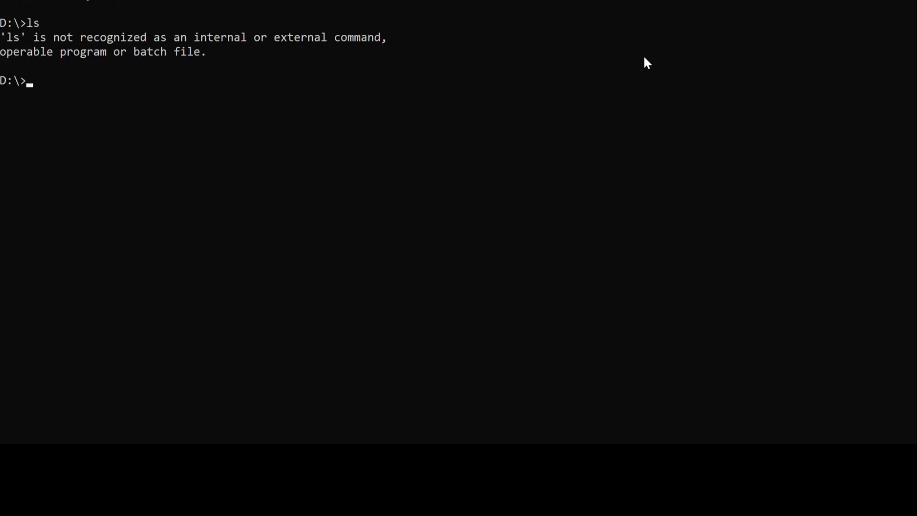
{"action": "type", "text": "dir"}
{"action": "key", "text": "Return"}
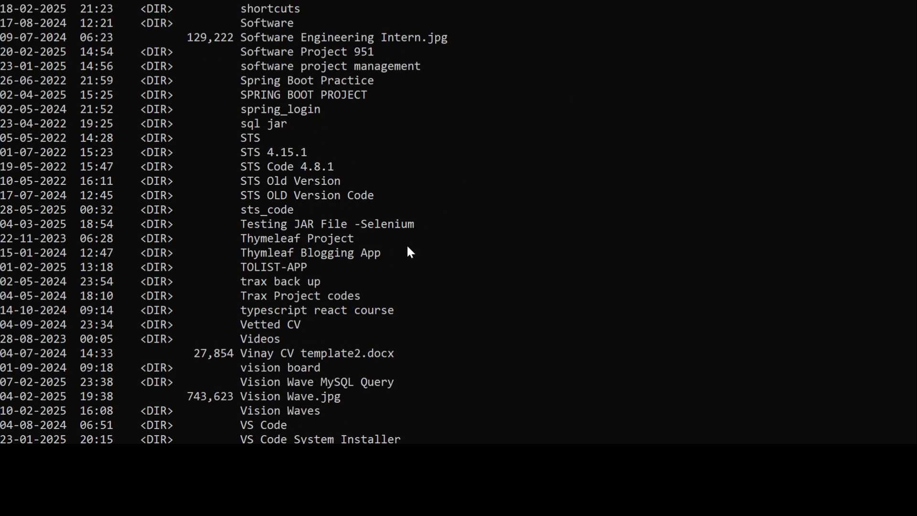
{"action": "scroll", "coordinate": [362, 194], "scroll_direction": "up", "scroll_amount": 1}
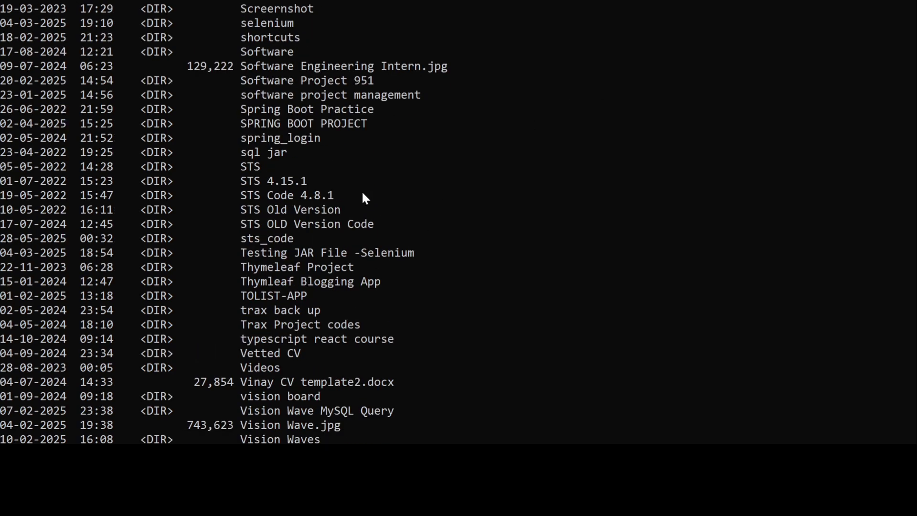
{"action": "scroll", "coordinate": [362, 194], "scroll_direction": "up", "scroll_amount": 18}
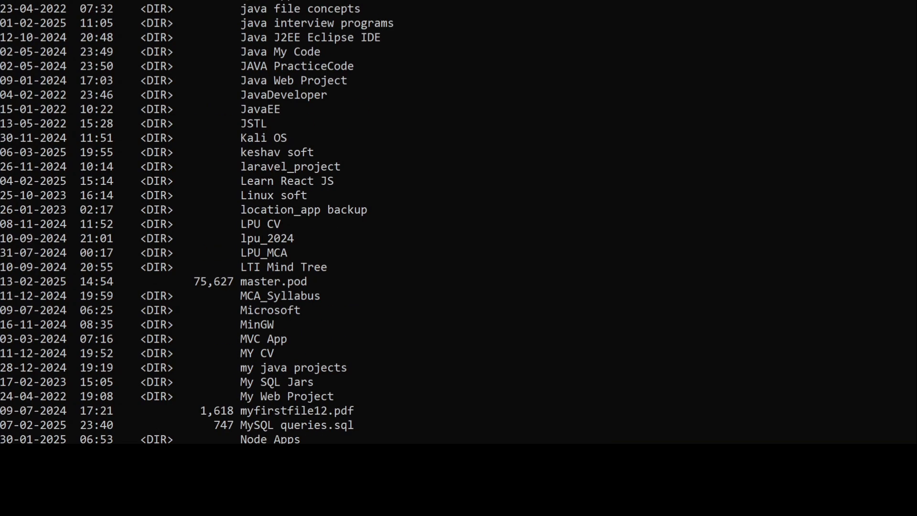
{"action": "scroll", "coordinate": [296, 82], "scroll_direction": "down", "scroll_amount": 20}
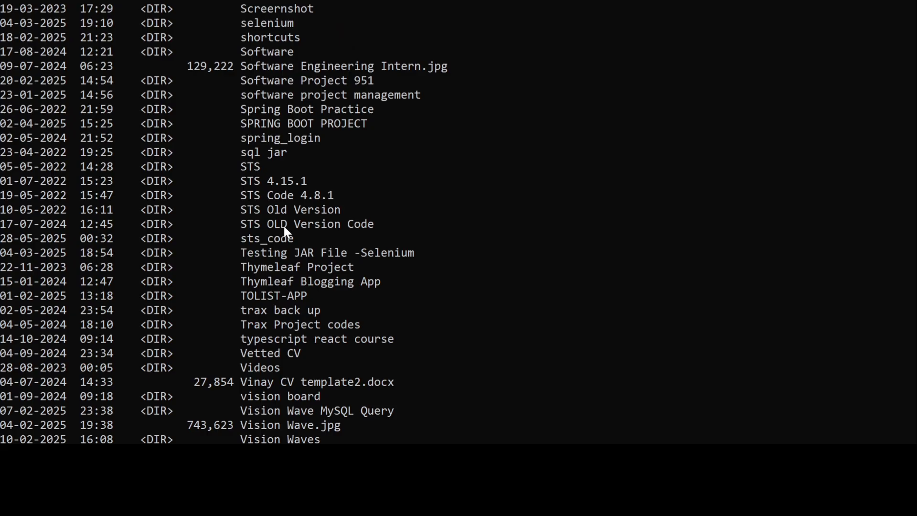
{"action": "scroll", "coordinate": [284, 228], "scroll_direction": "down", "scroll_amount": 7}
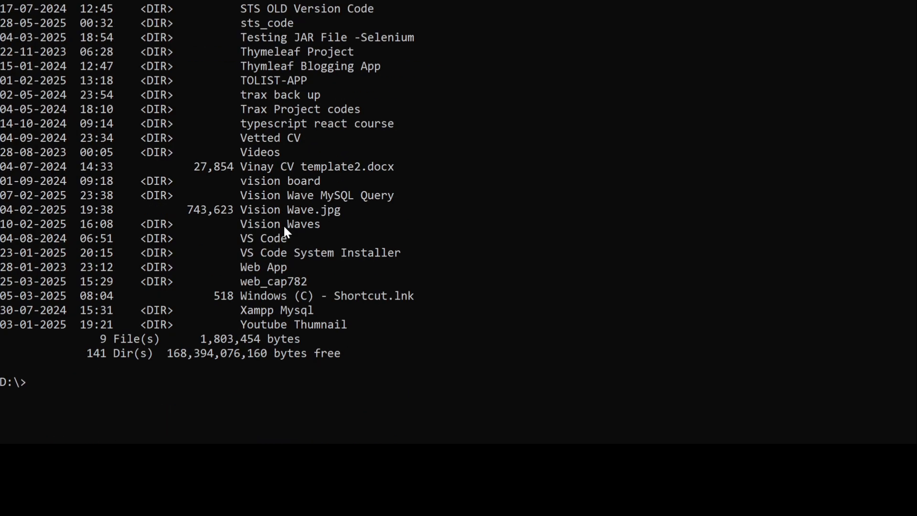
Change the working directory to "java 24 programs" on the D: drive
{"action": "type", "text": "cd javas"}
{"action": "key", "text": "BackSpace"}
{"action": "type", "text": "24 pro"}
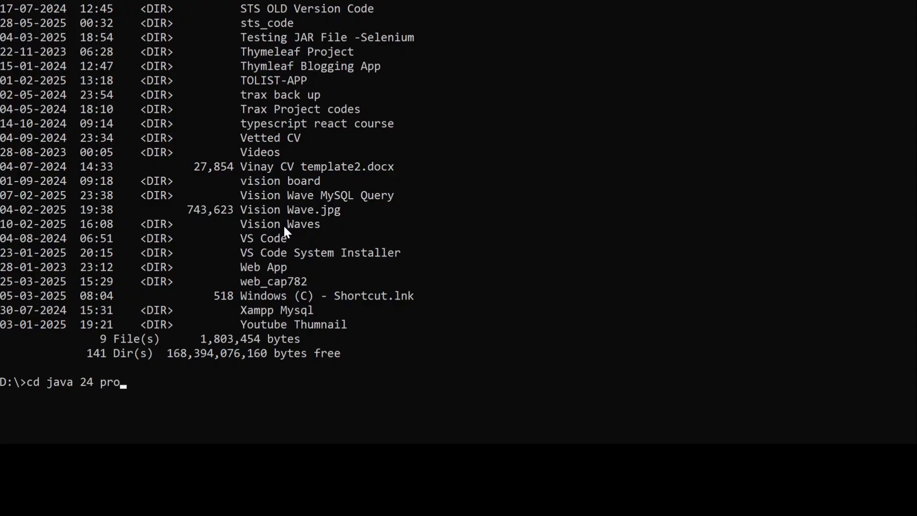
{"action": "type", "text": "grams"}
{"action": "key", "text": "BackSpace"}
{"action": "type", "text": "s"}
{"action": "key", "text": "Return"}
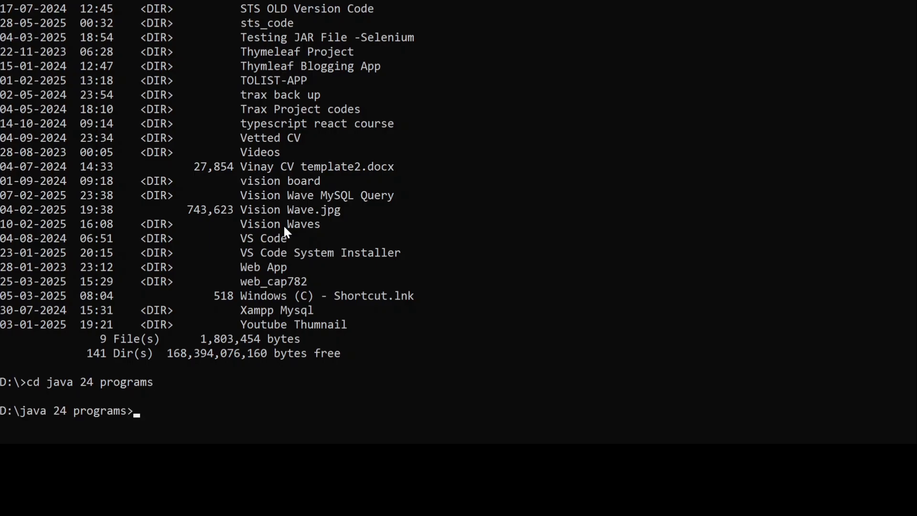
List the folder's contents with dir, and compile and run the program with javac A.java and java A
{"action": "type", "text": "dir"}
{"action": "key", "text": "Return"}
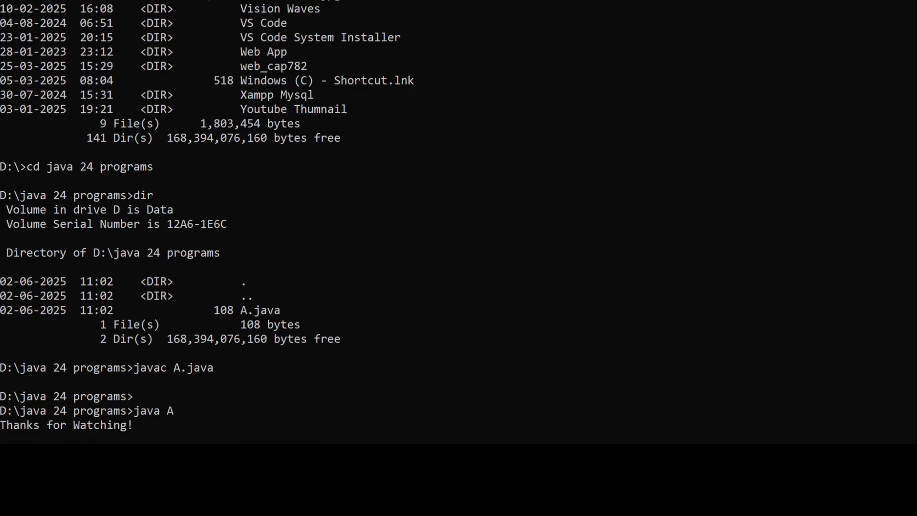
{"action": "scroll", "coordinate": [78, 227], "scroll_direction": "down", "scroll_amount": 5}
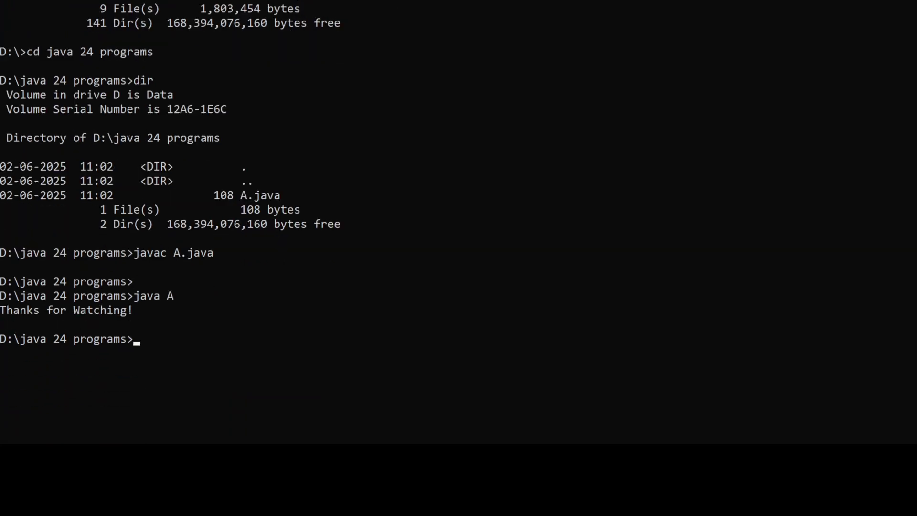
{"action": "scroll", "coordinate": [78, 231], "scroll_direction": "down", "scroll_amount": 2}
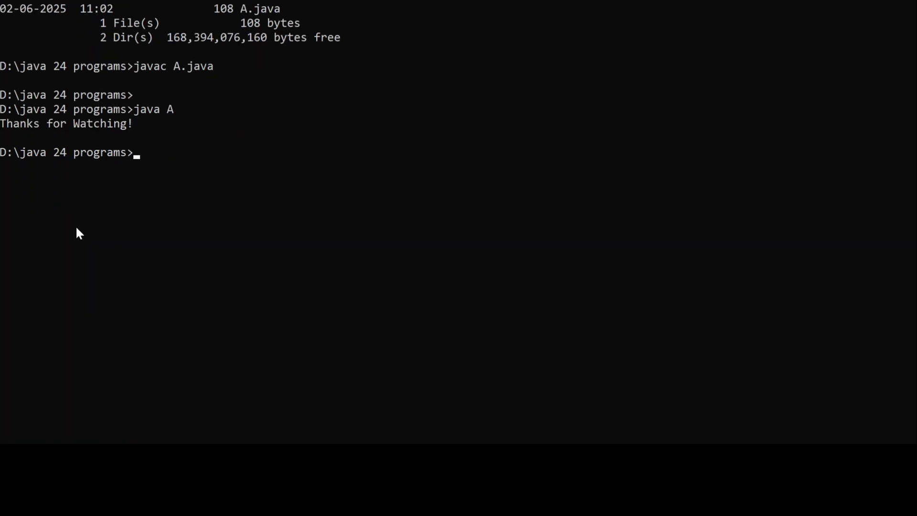